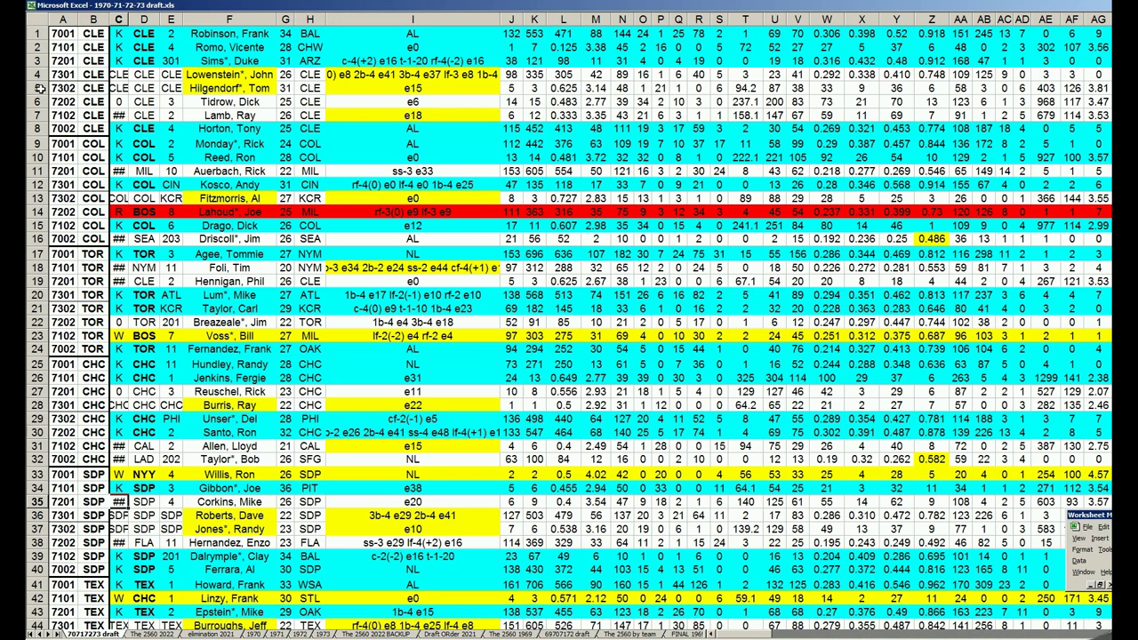
Review the 7002 entries for CLE, COL and TOR in rows 8, 16 and 24 of the draft sheet.
left_click(40, 88)
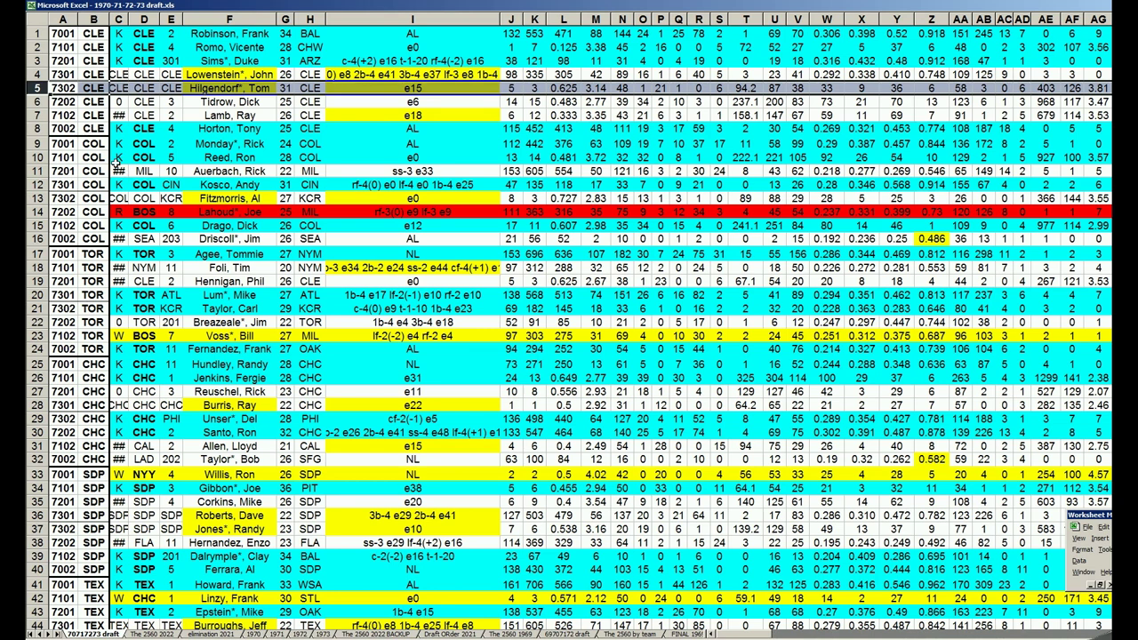
left_click(39, 129)
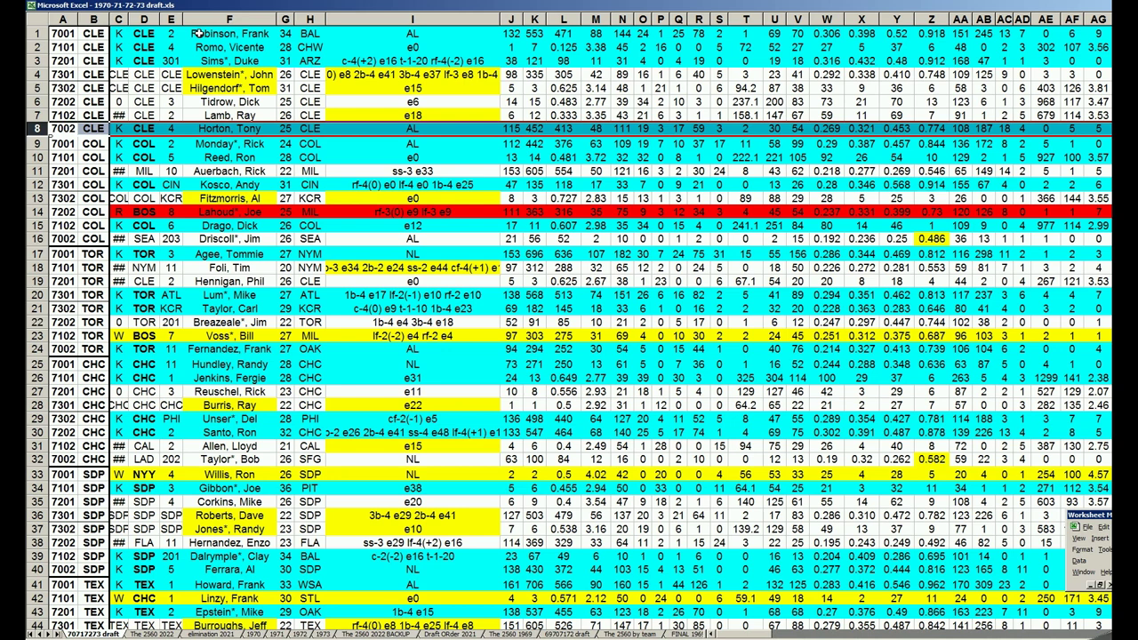
left_click(228, 126)
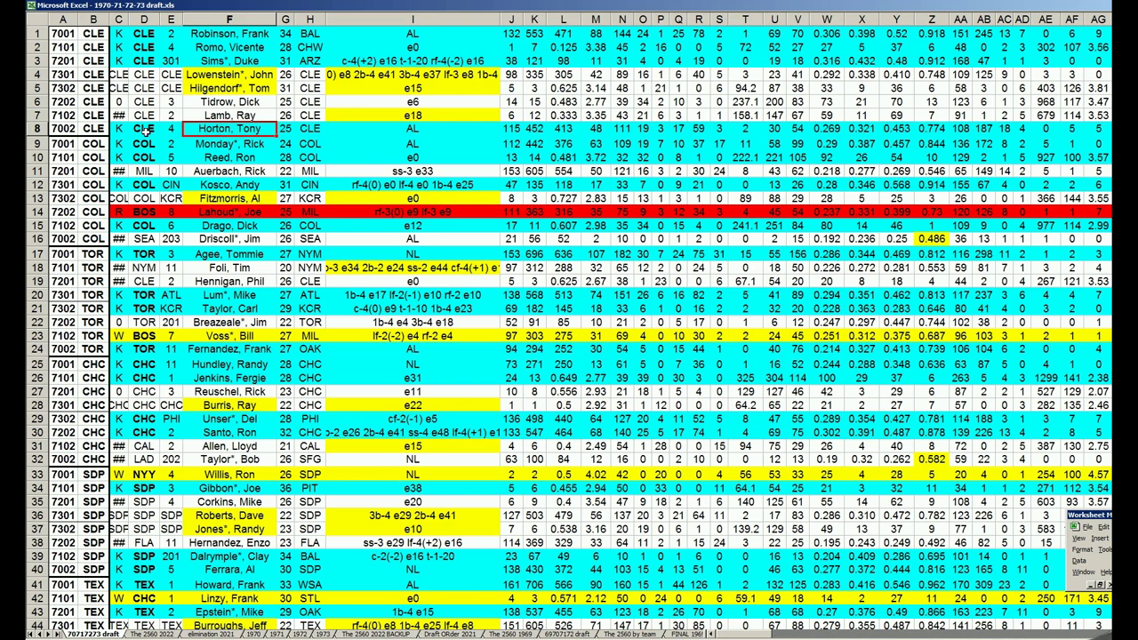
left_click(35, 239)
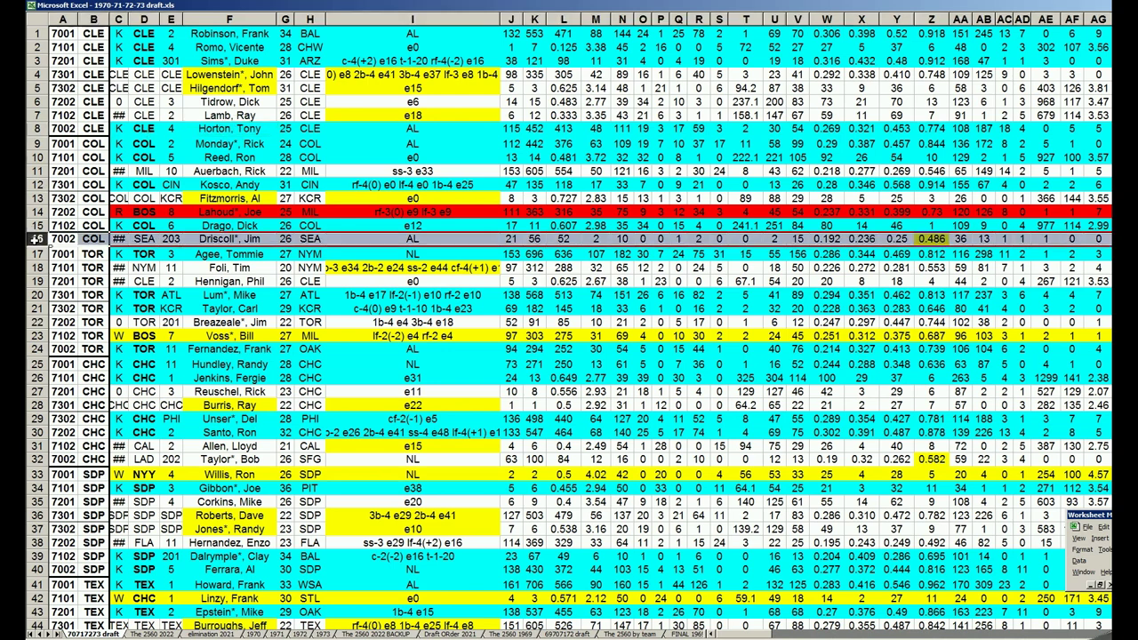
left_click(209, 253)
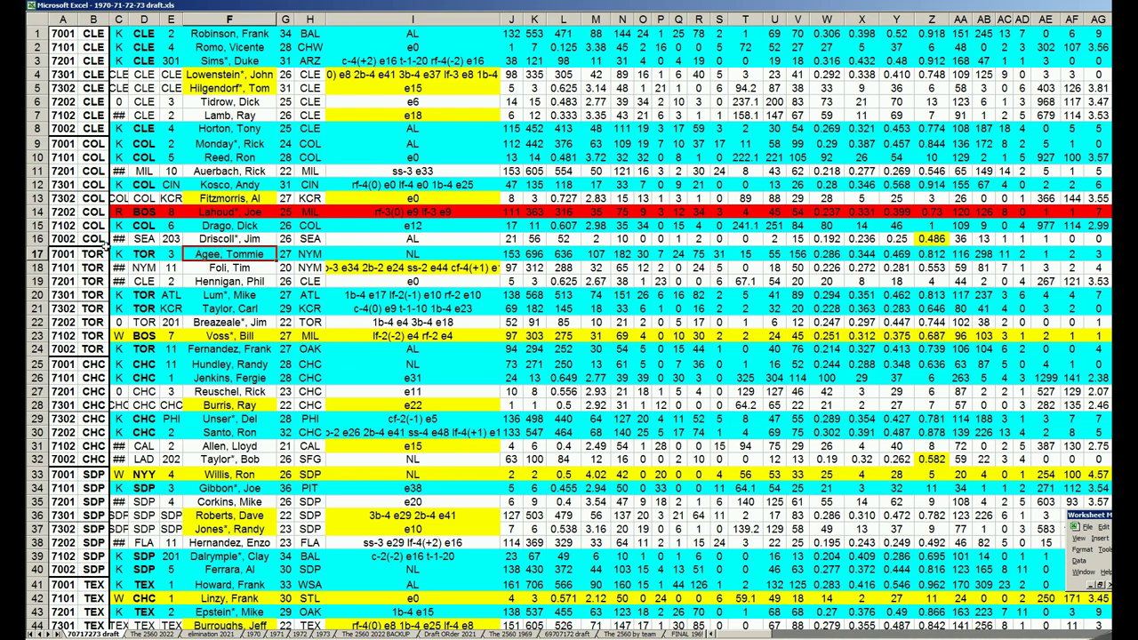
left_click(42, 238)
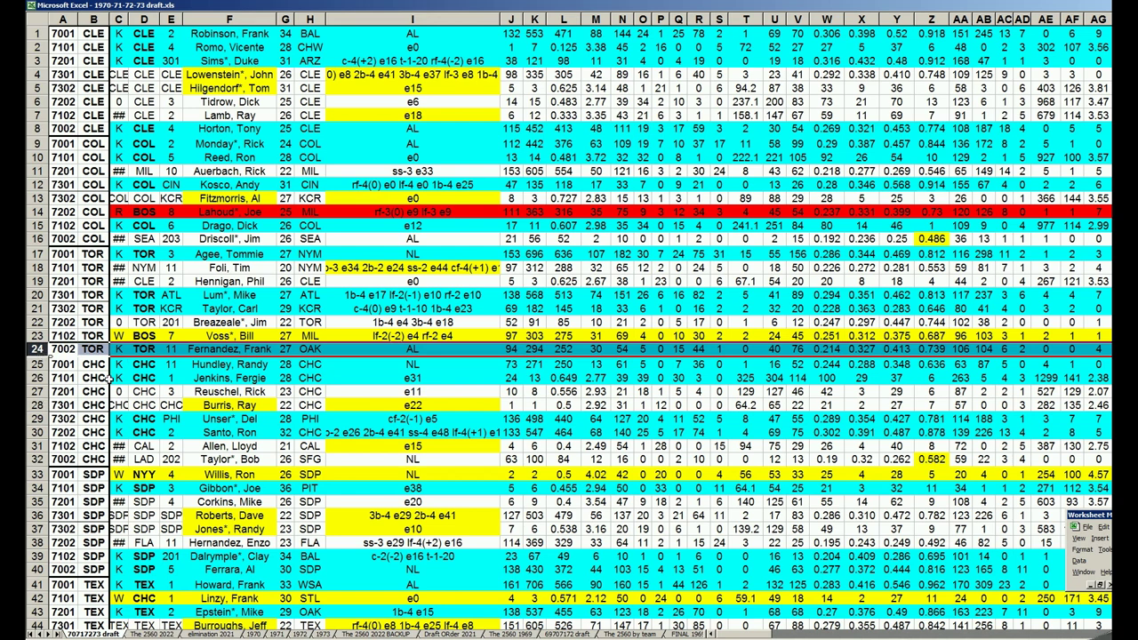
Examine the 7002 entries for CHC, SDP, TEX and ATL in rows 32, 40, 48 and 56.
left_click(38, 459)
scroll(41, 458, "down", 2)
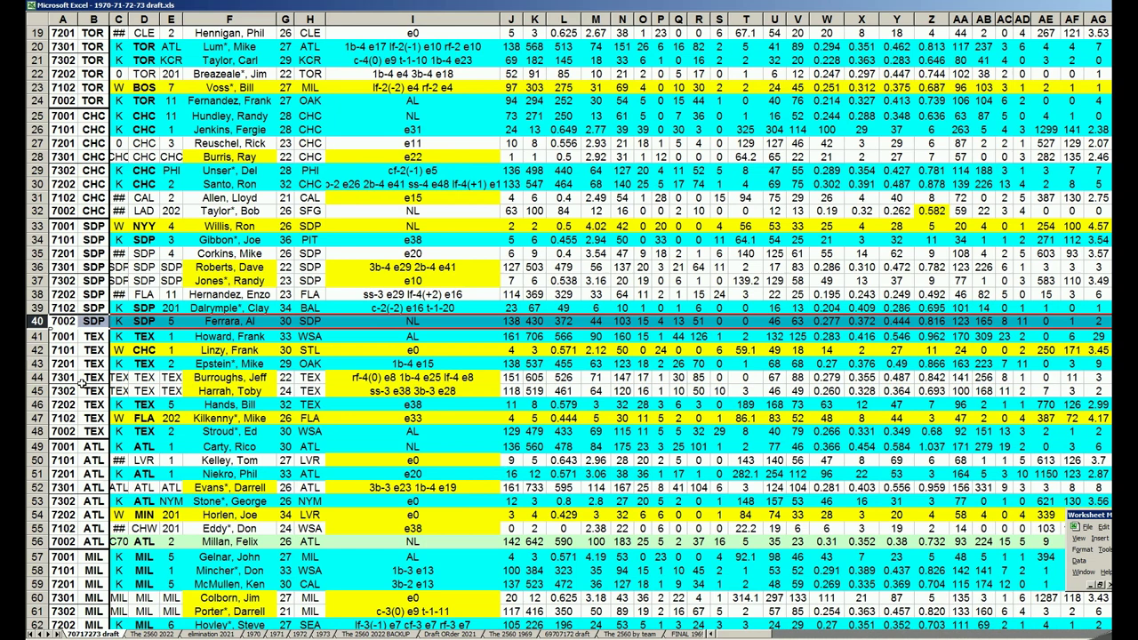
left_click(39, 431)
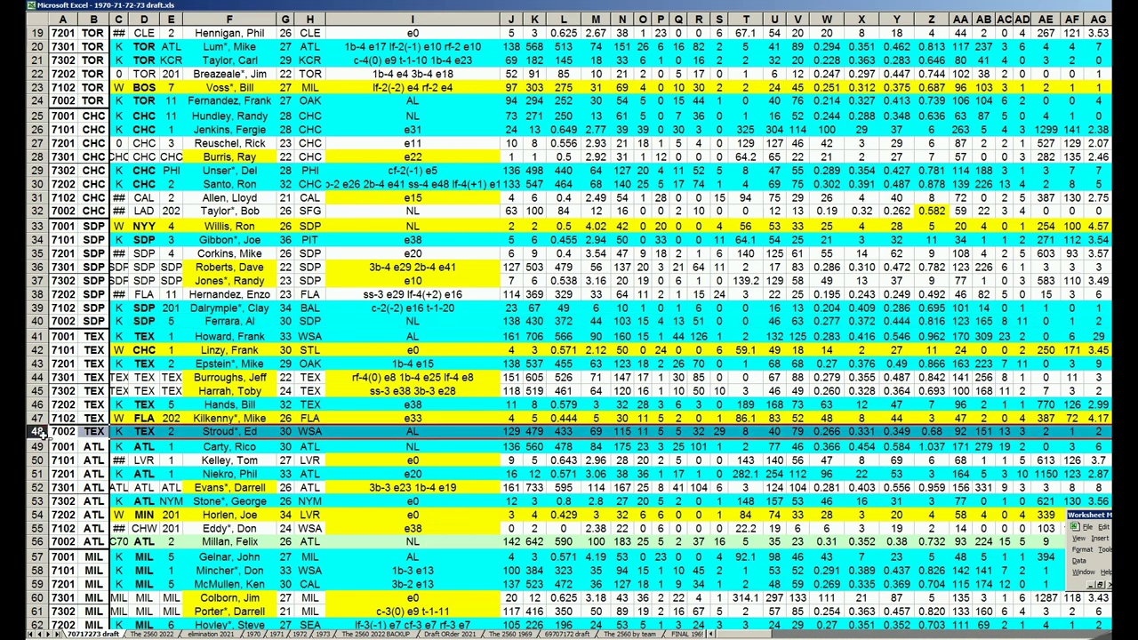
scroll(39, 431, "down", 2)
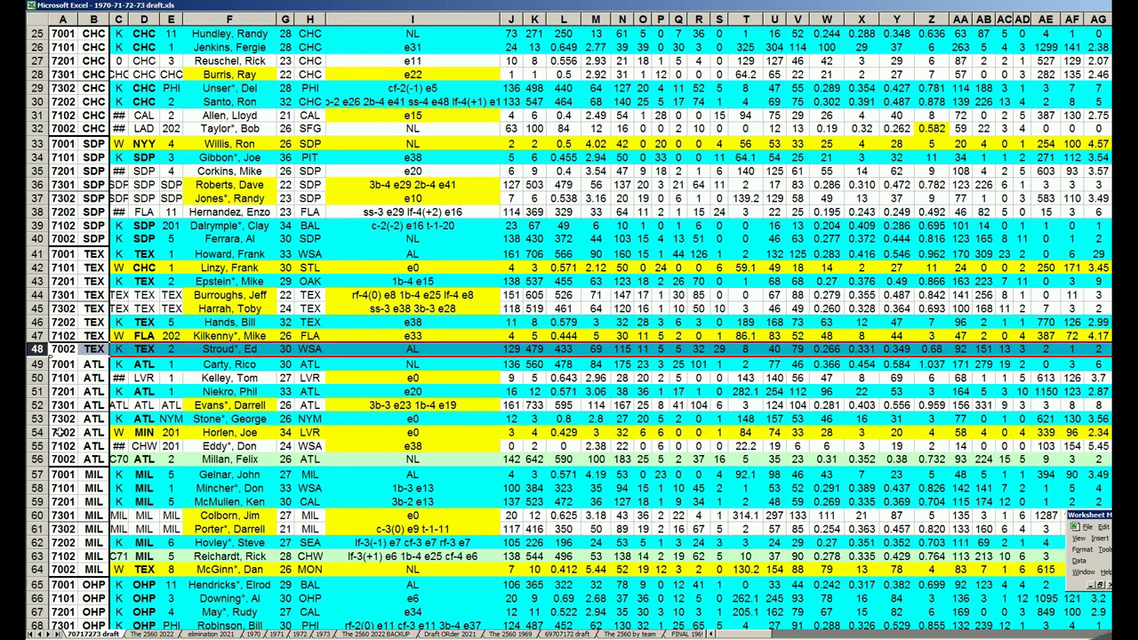
scroll(58, 431, "down", 1)
scroll(57, 431, "down", 1)
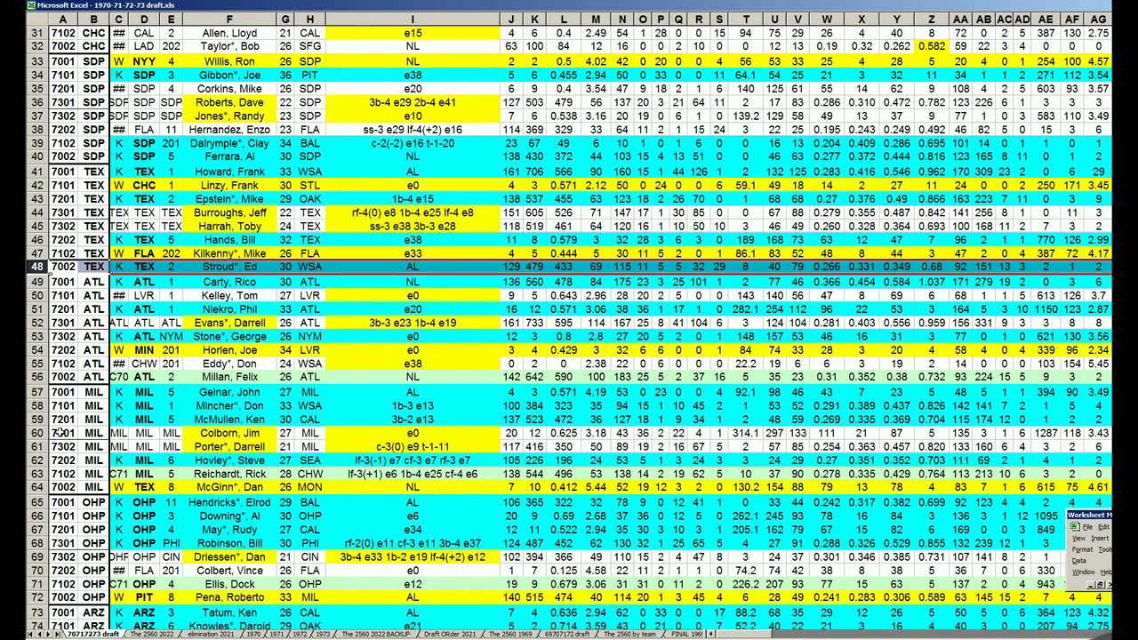
left_click(52, 377)
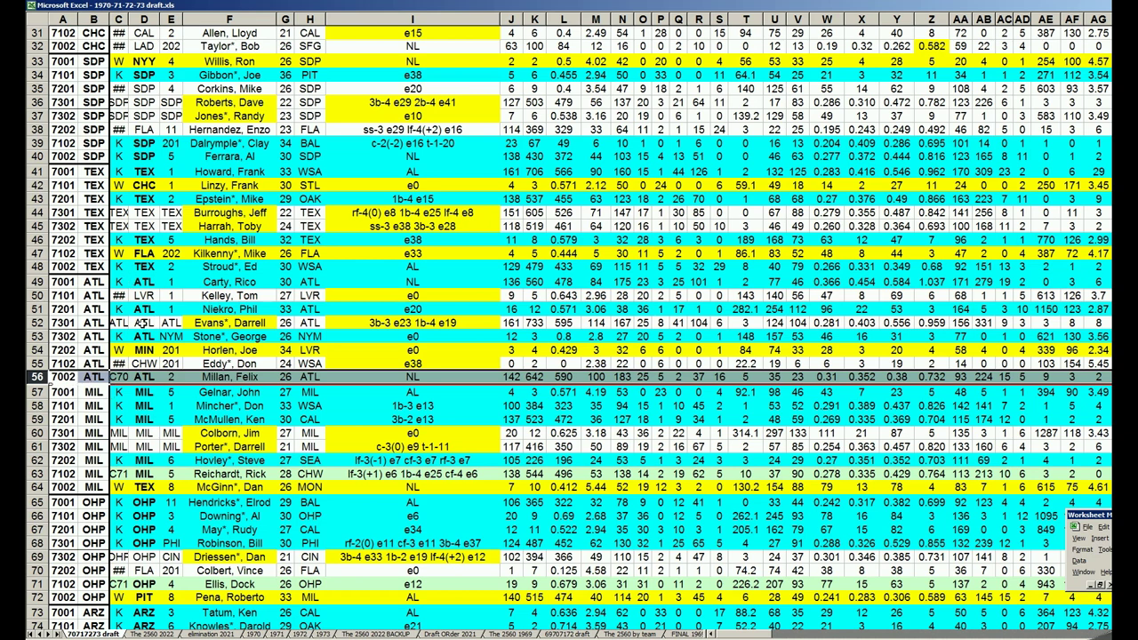
left_click(95, 350)
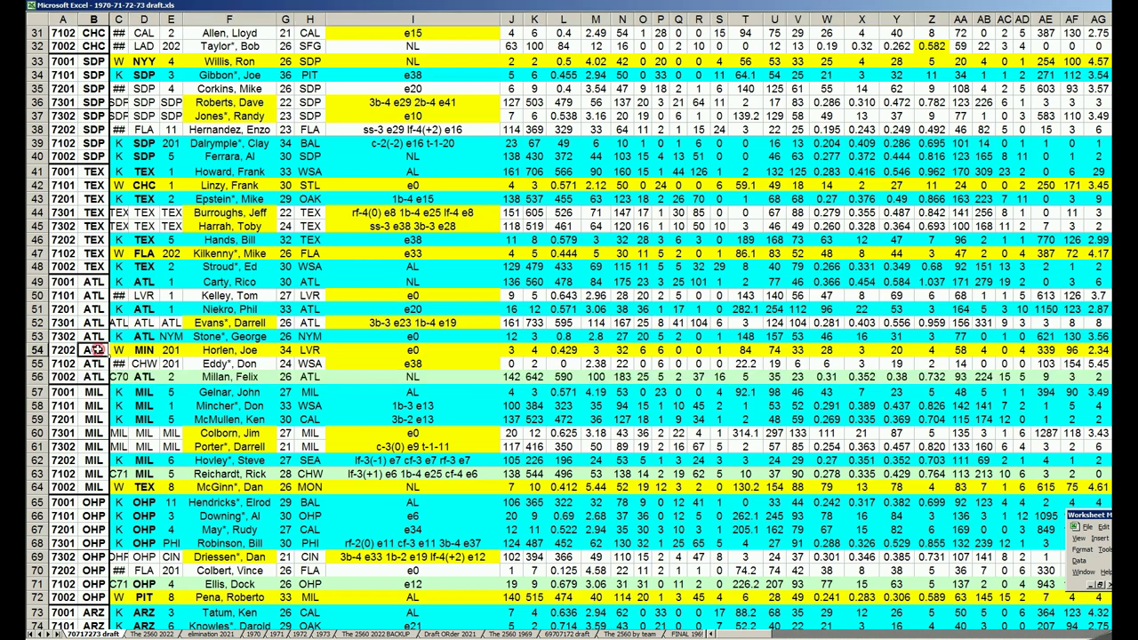
Inspect the 7002 player rows for MIL, OHP and ARZ in rows 64, 72 and 80.
scroll(66, 419, "down", 2)
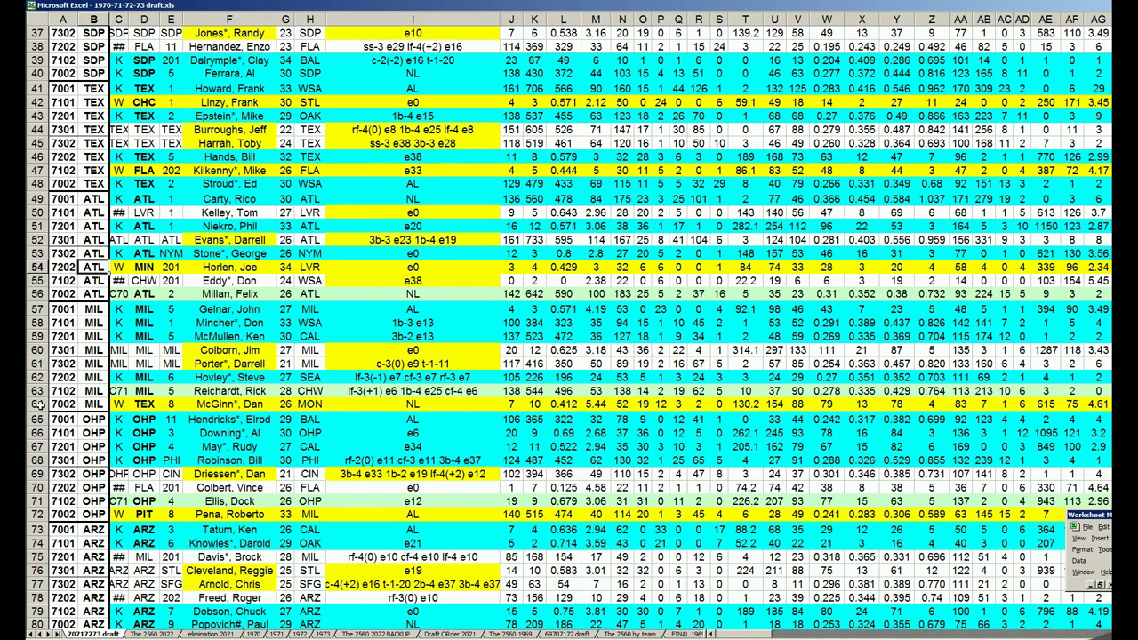
left_click(39, 405)
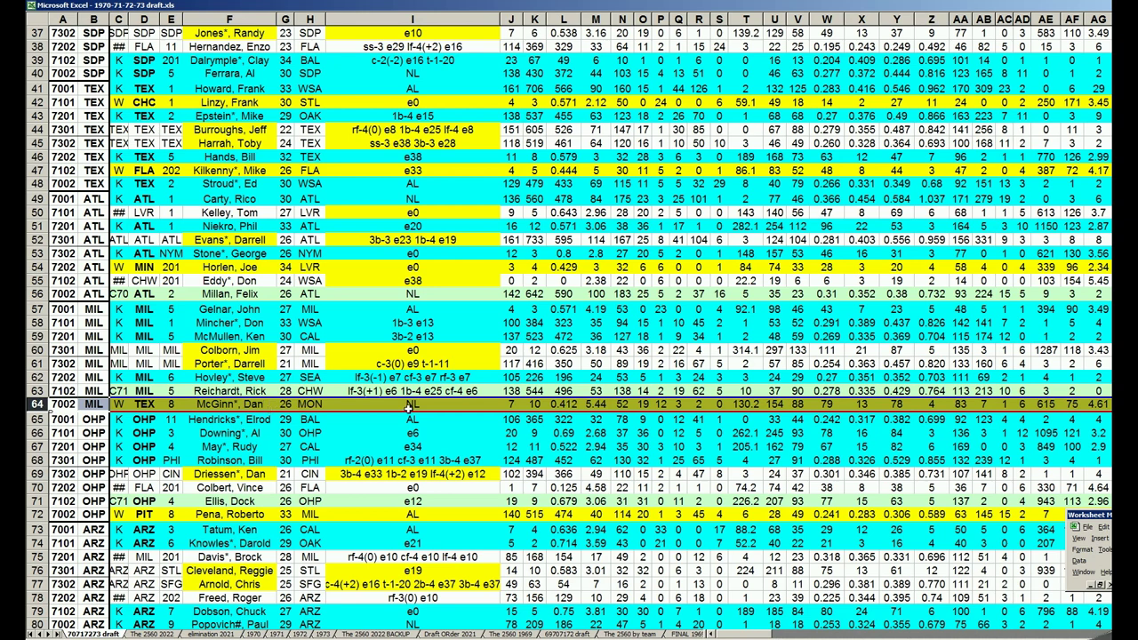
left_click(751, 405)
scroll(82, 455, "down", 2)
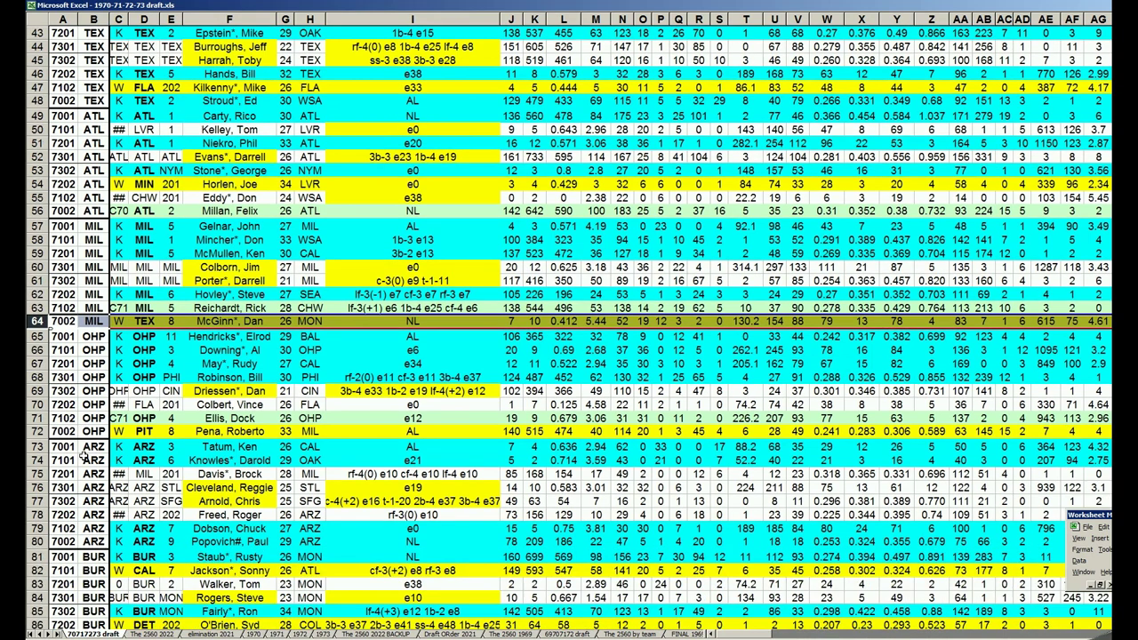
left_click(34, 432)
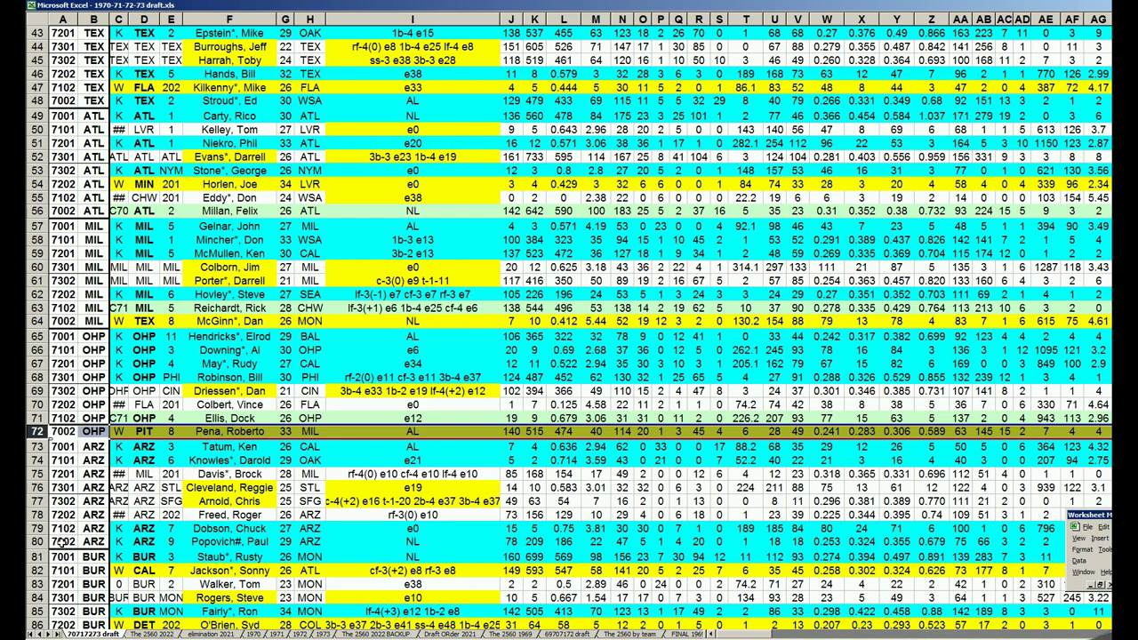
left_click(36, 542)
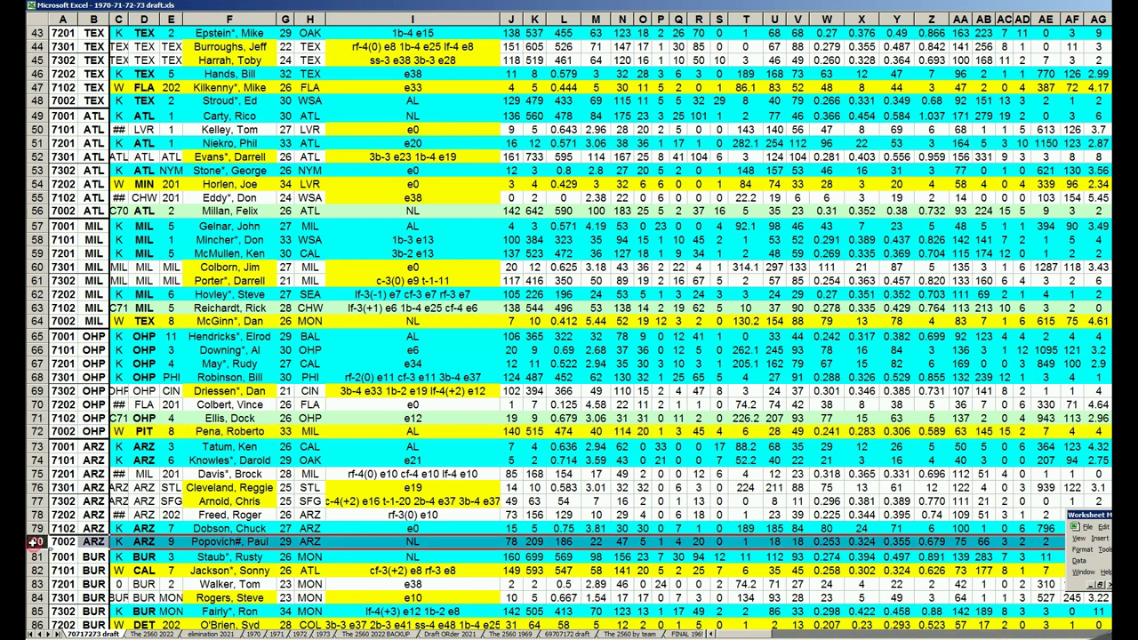
Go through the 7002 entries for BUR, STL and FLA in rows 88, 96 and 104.
scroll(55, 530, "down", 4)
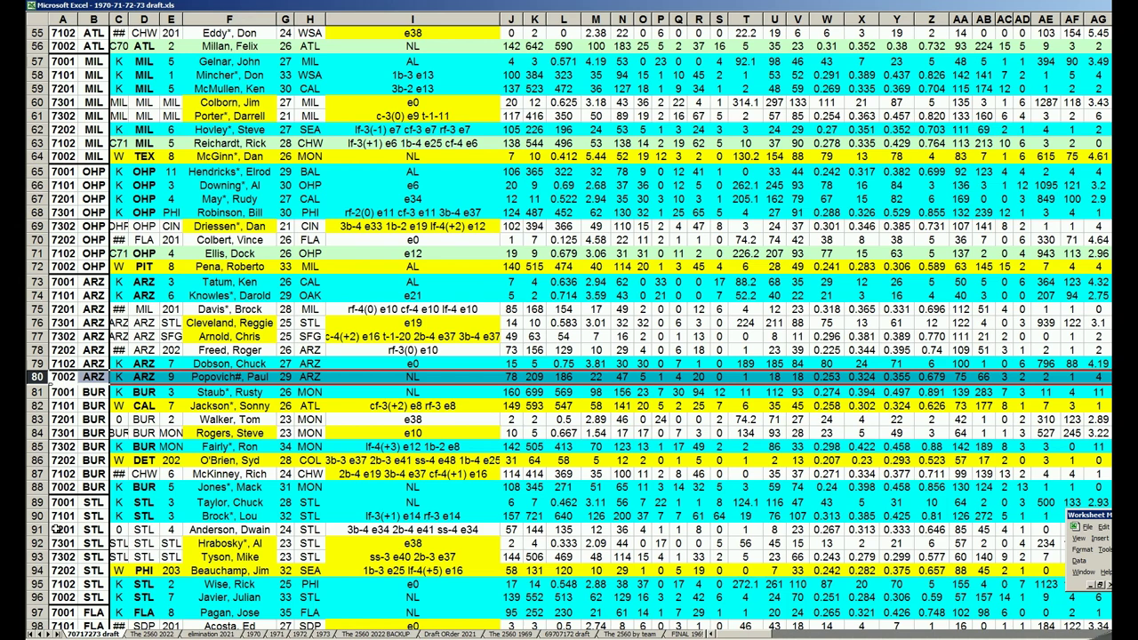
scroll(56, 529, "down", 2)
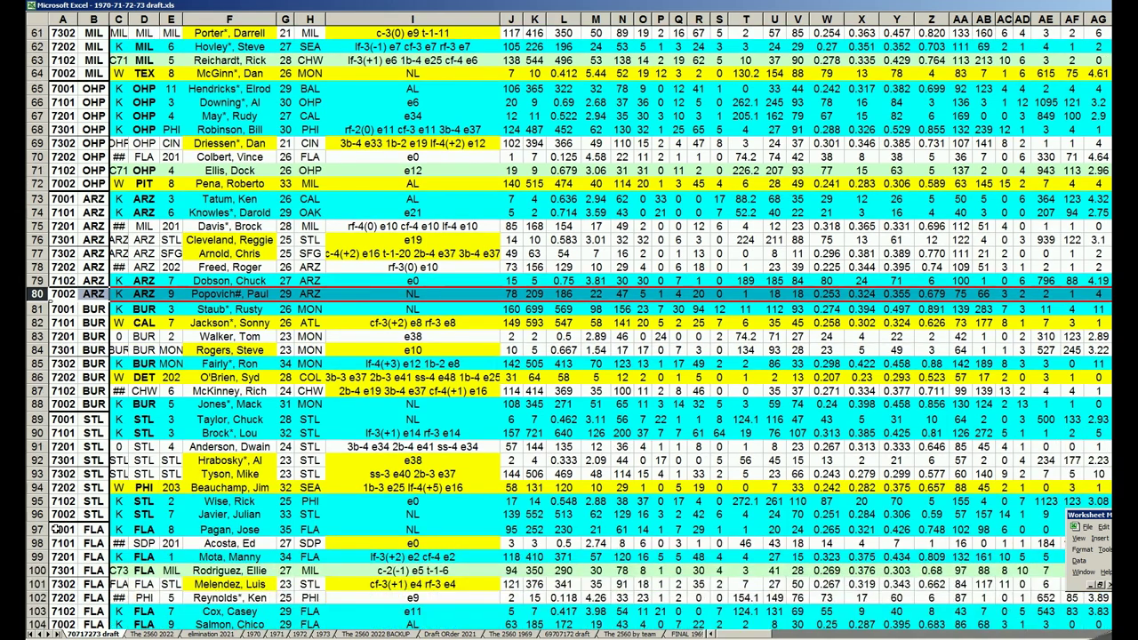
left_click(38, 405)
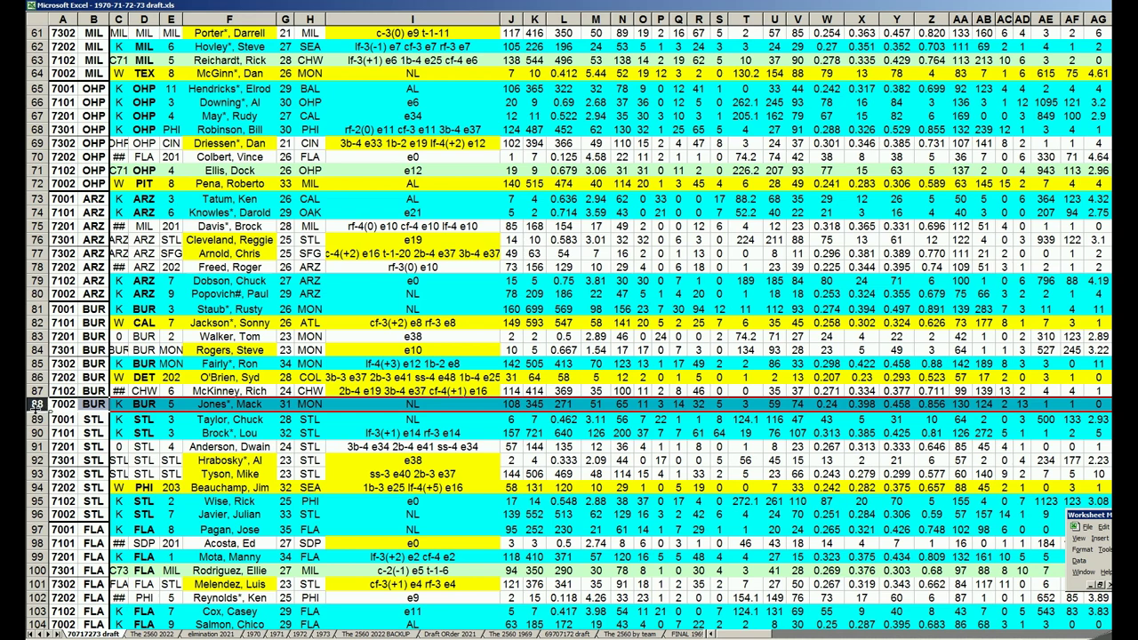
left_click(36, 514)
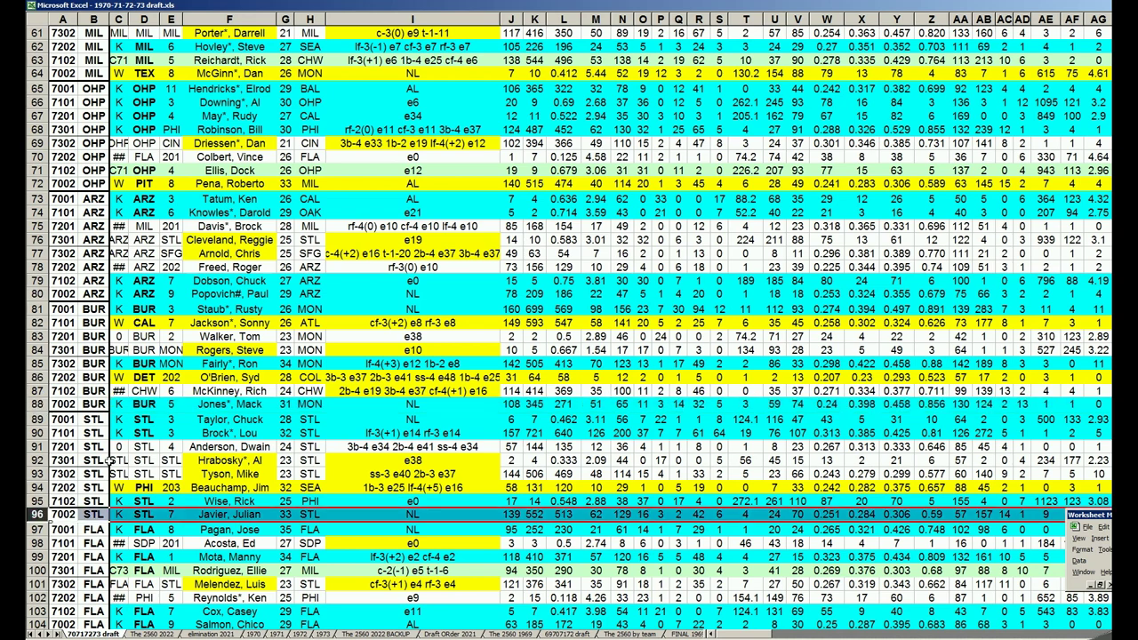
scroll(107, 460, "down", 2)
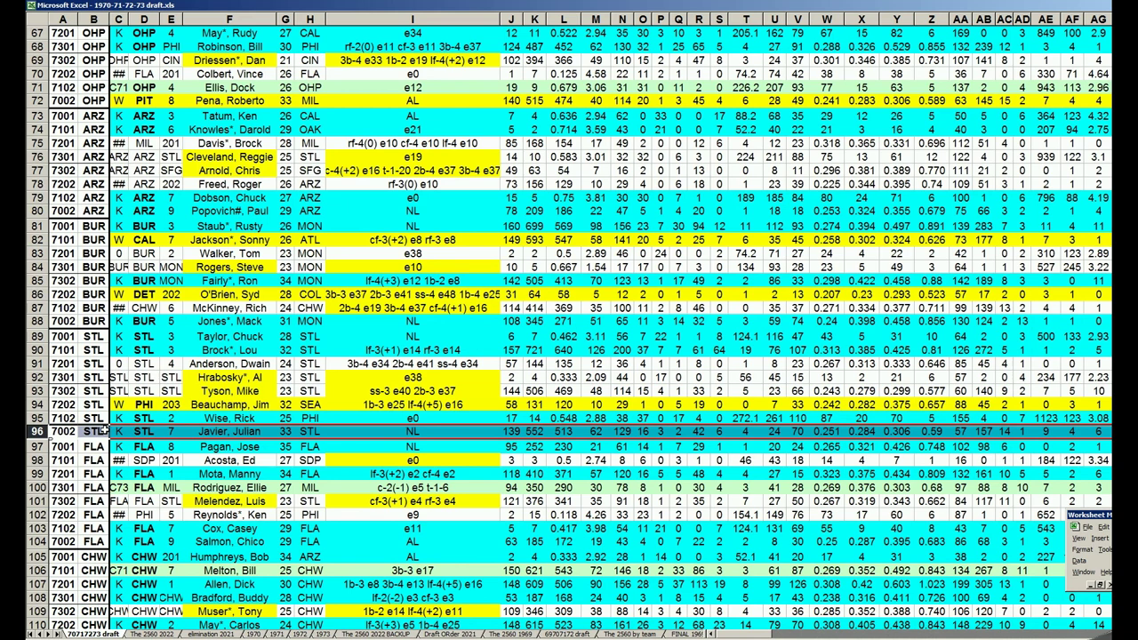
scroll(103, 429, "down", 2)
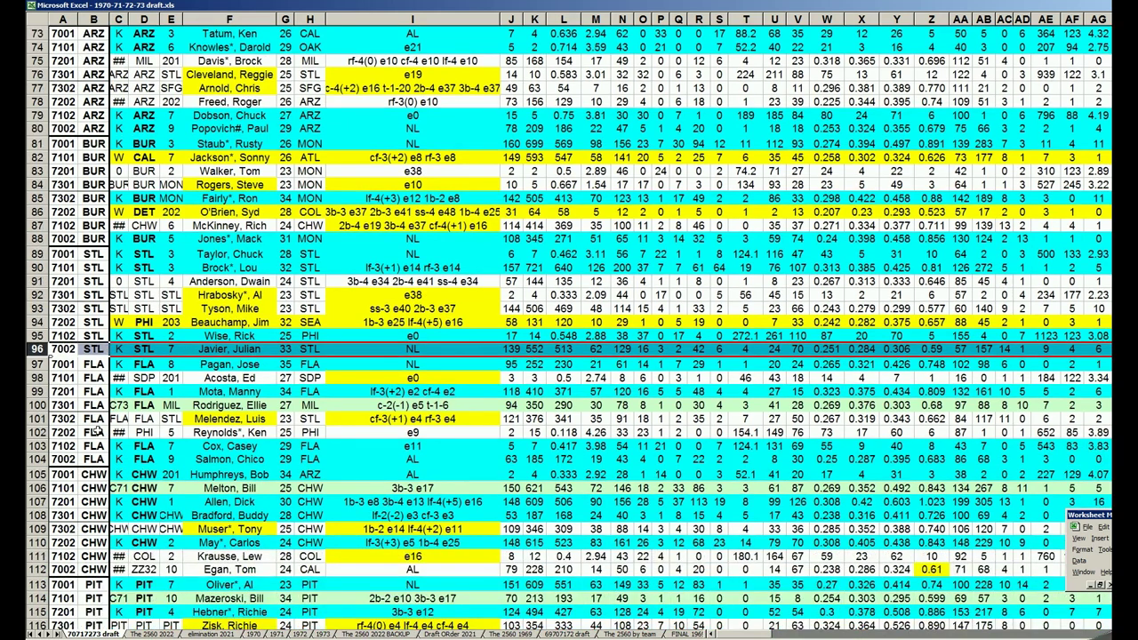
left_click(36, 459)
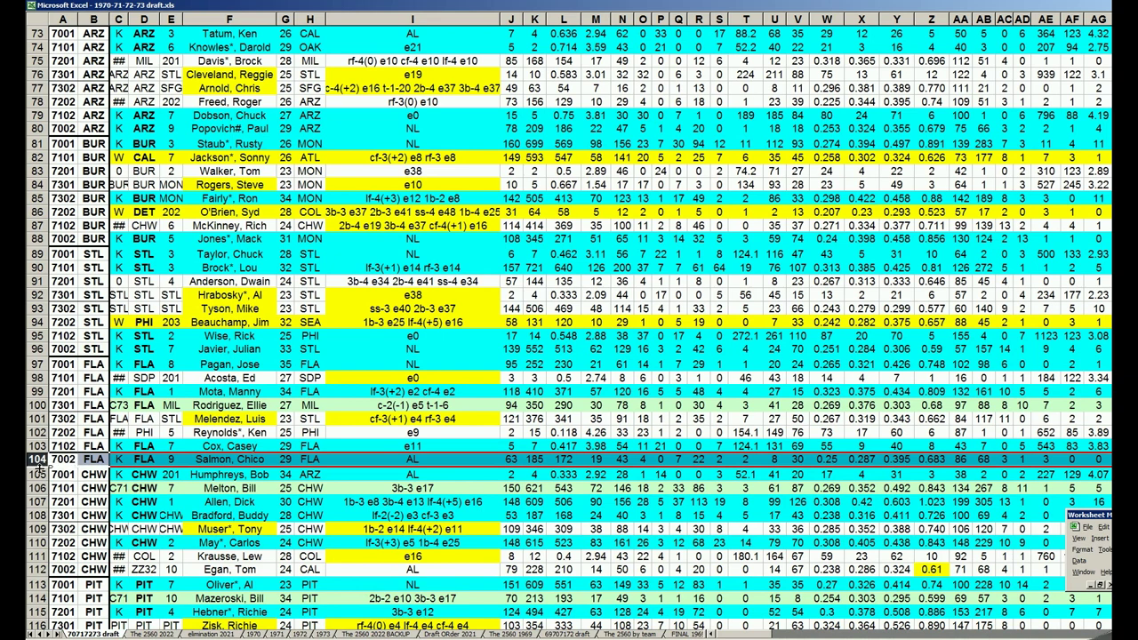
Look over the 7002 player rows for CHW and PIT in rows 112 and 120.
scroll(41, 467, "down", 2)
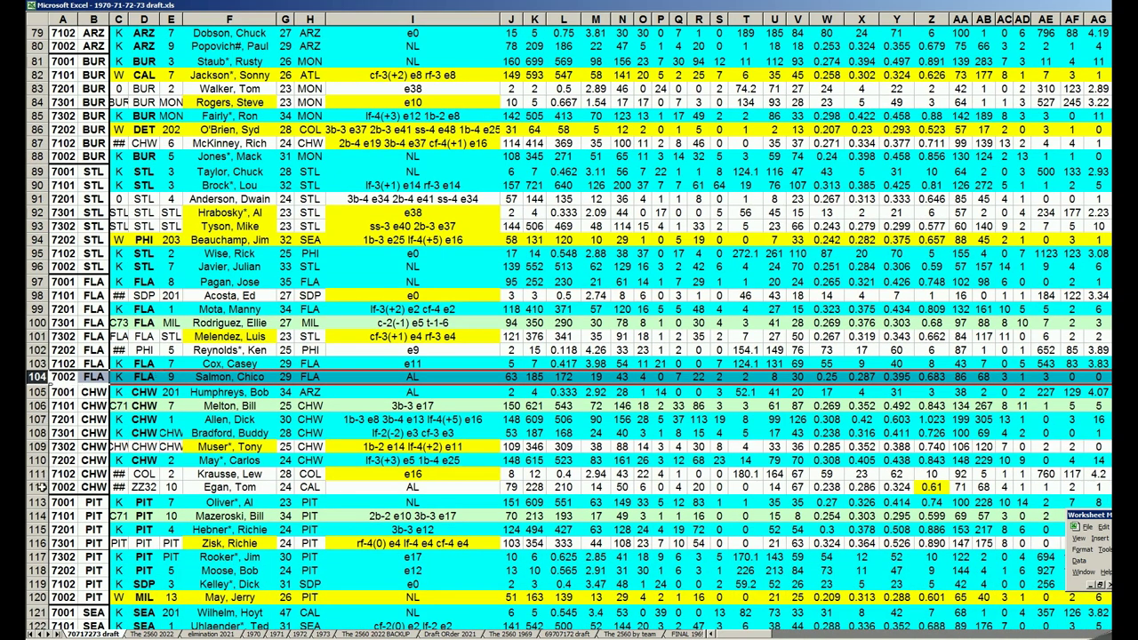
left_click(42, 487)
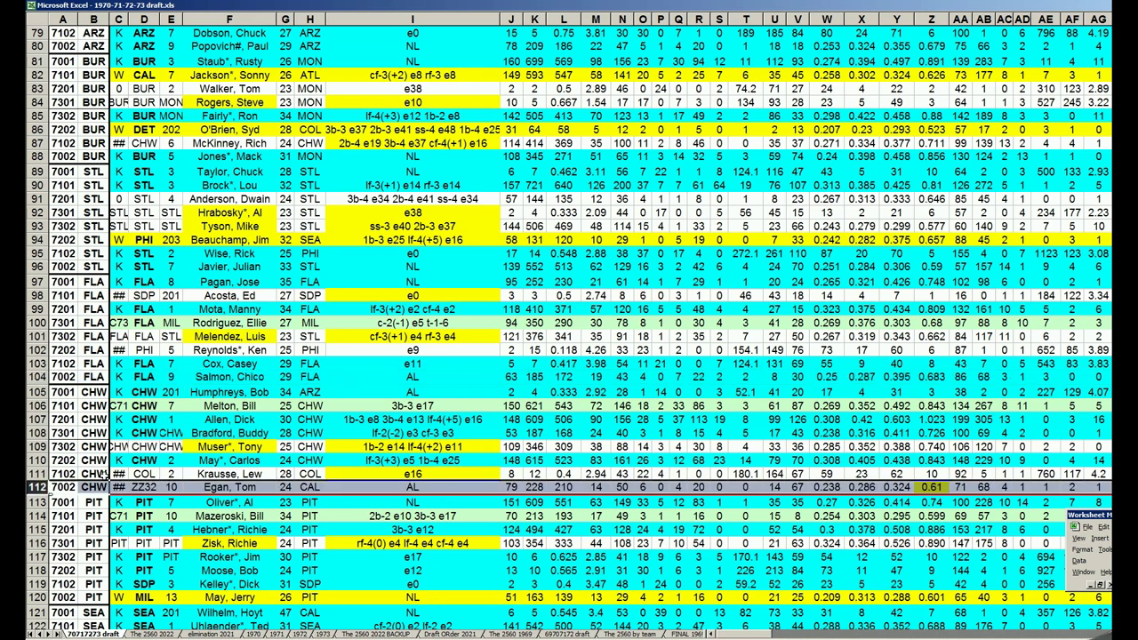
left_click(252, 488)
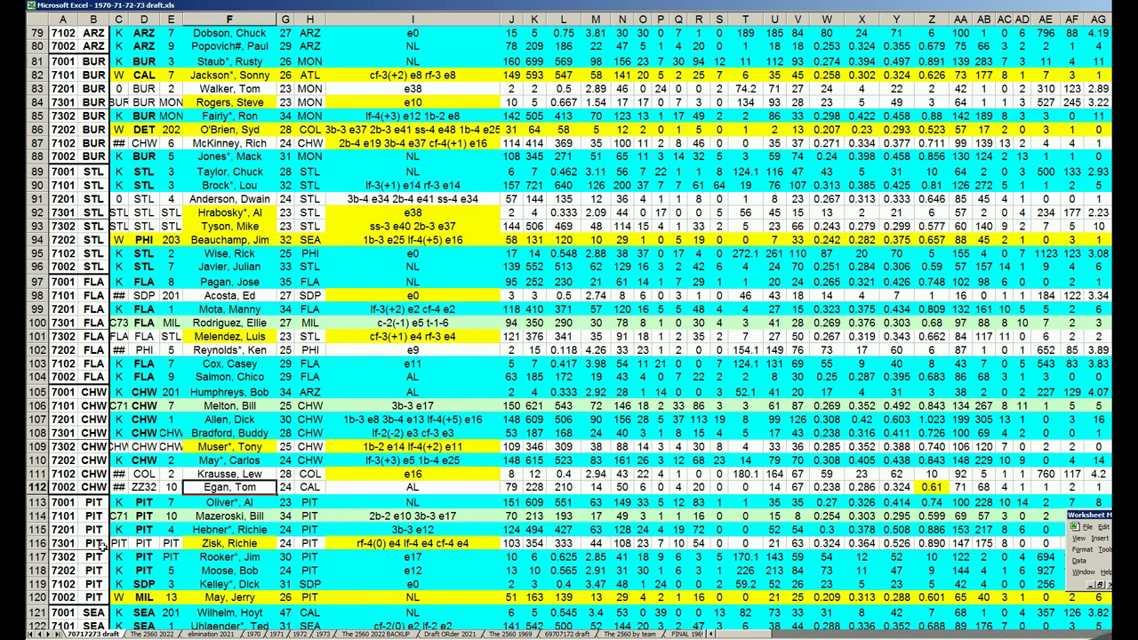
left_click(41, 598)
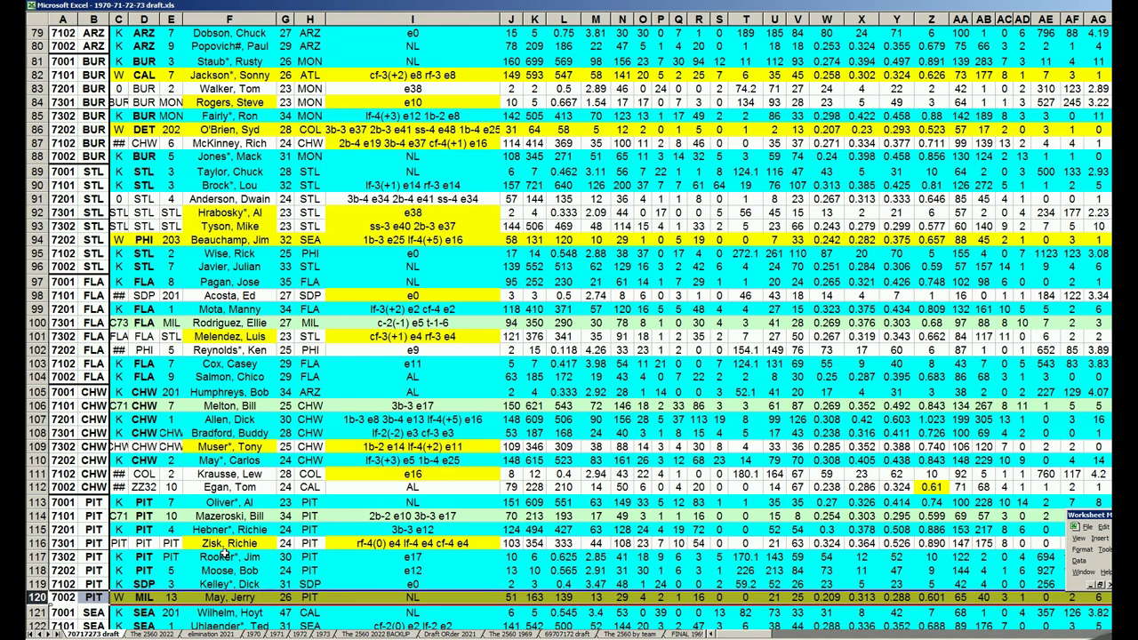
Review the 7002 entries for SEA and PHI in rows 128 and 136, comparing their column D team codes.
scroll(239, 554, "down", 2)
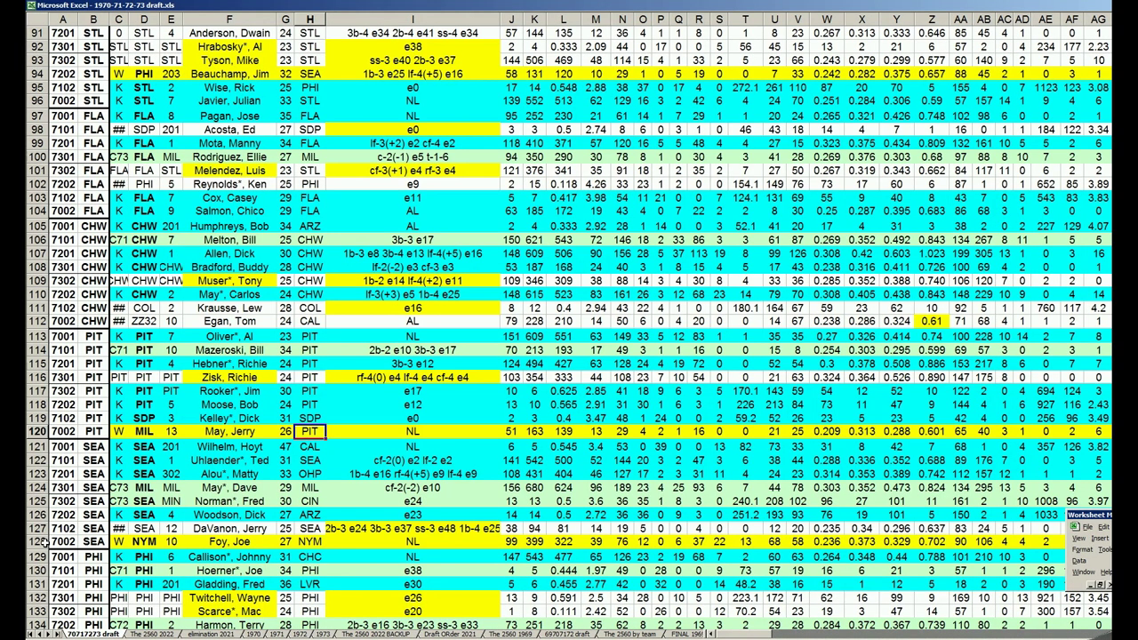
left_click(42, 541)
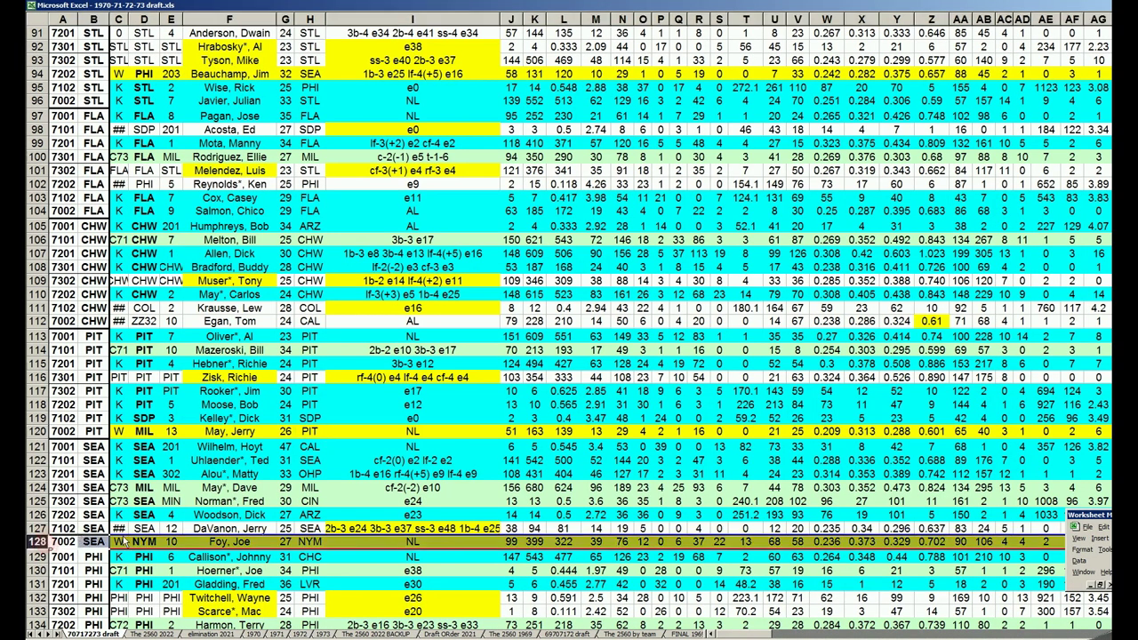
scroll(129, 534, "down", 3)
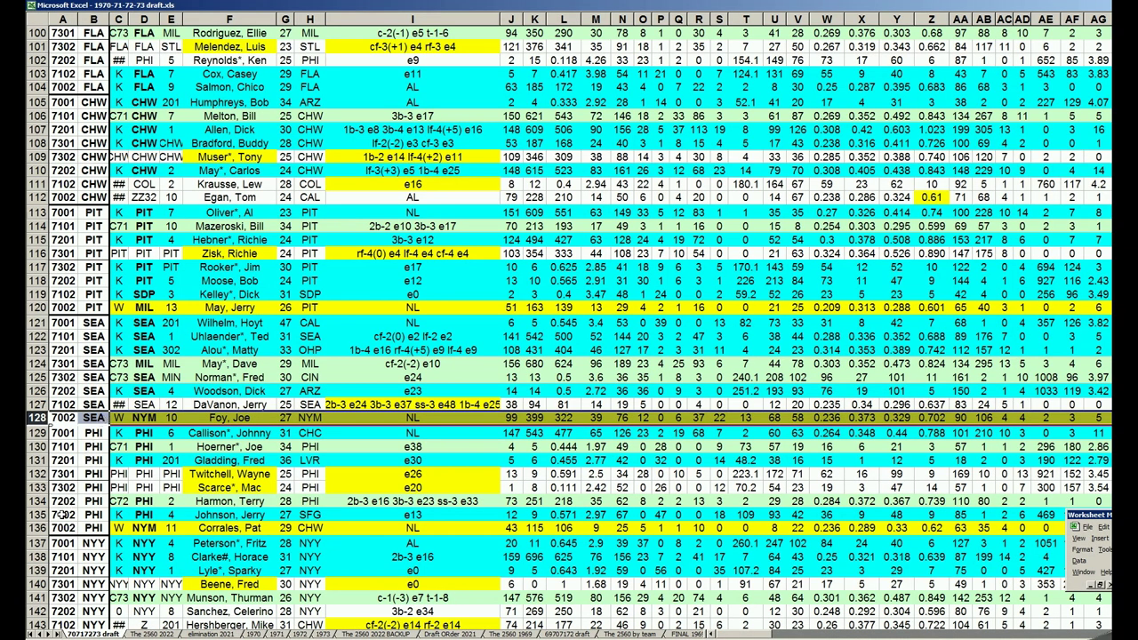
left_click(40, 528)
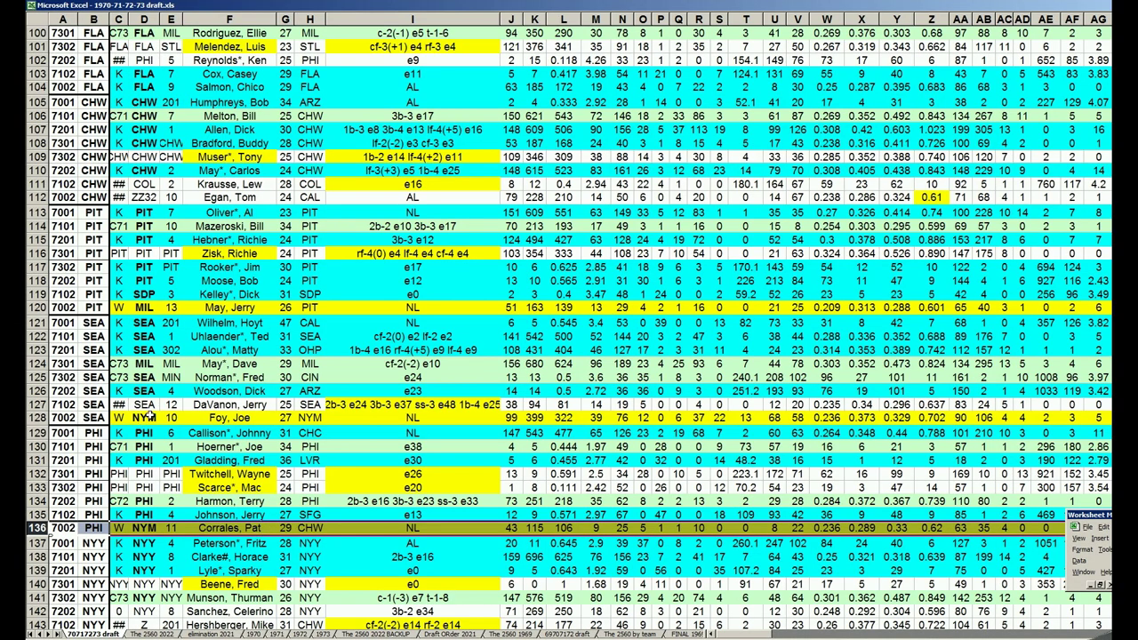
left_click(149, 418)
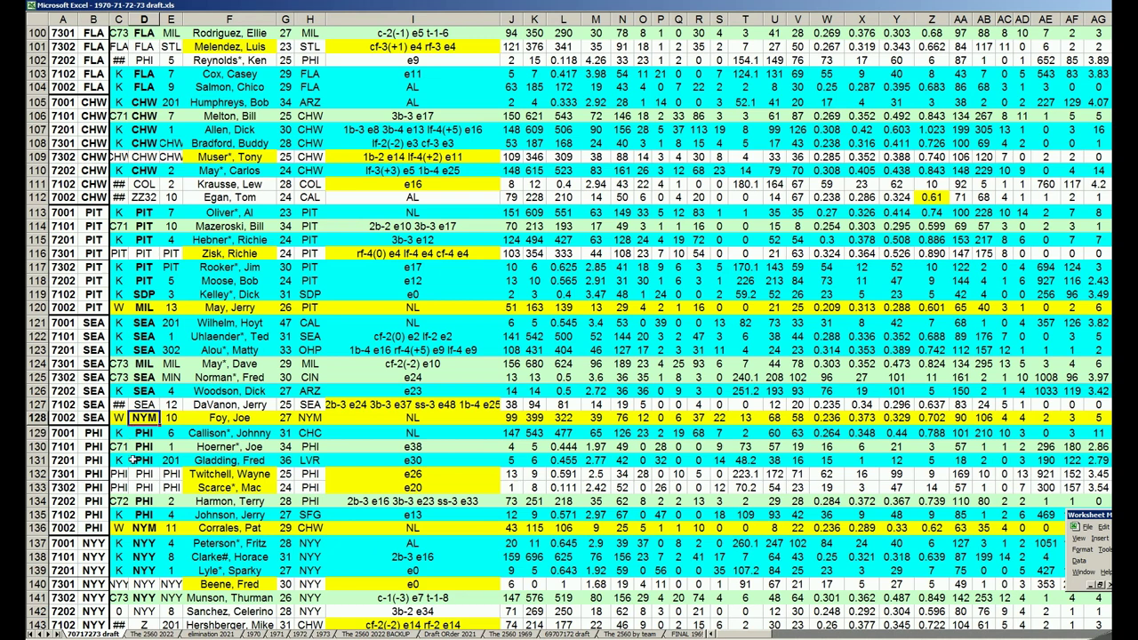
left_click(147, 527)
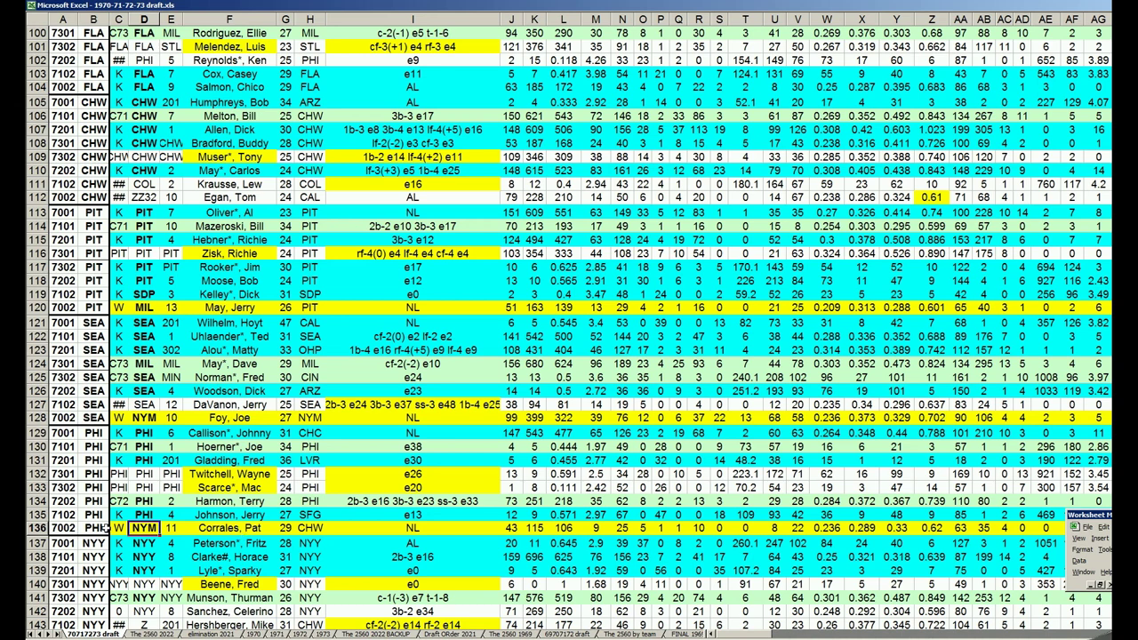
left_click(93, 528)
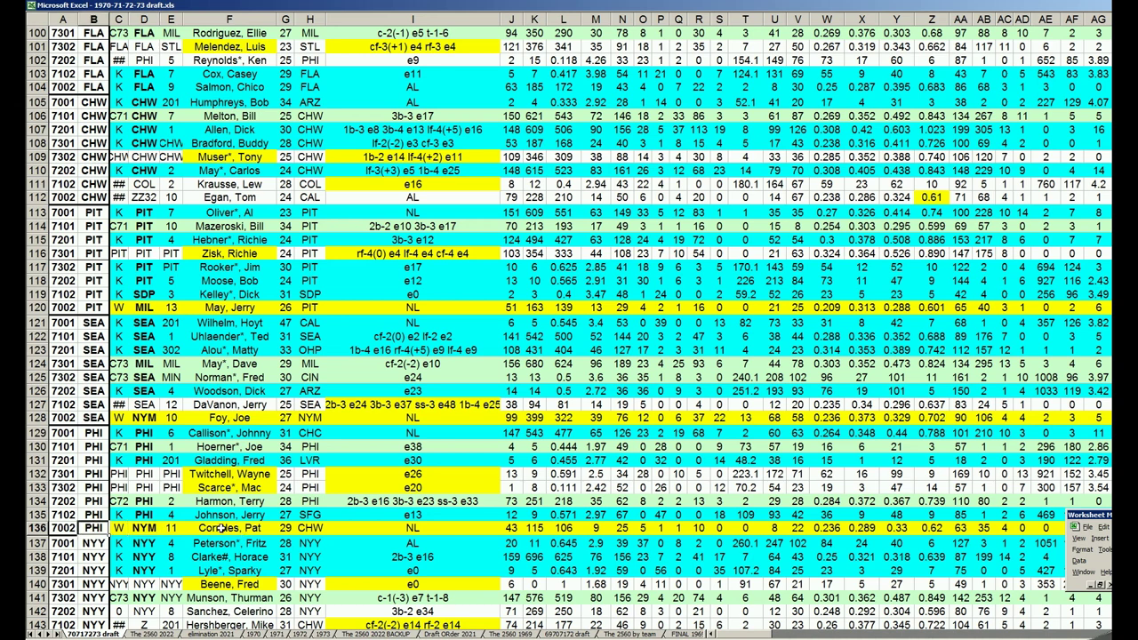
Review the 7002 player rows for NYY and POR in rows 144 and 152, including the POR player's stats.
scroll(211, 491, "down", 2)
scroll(212, 489, "down", 1)
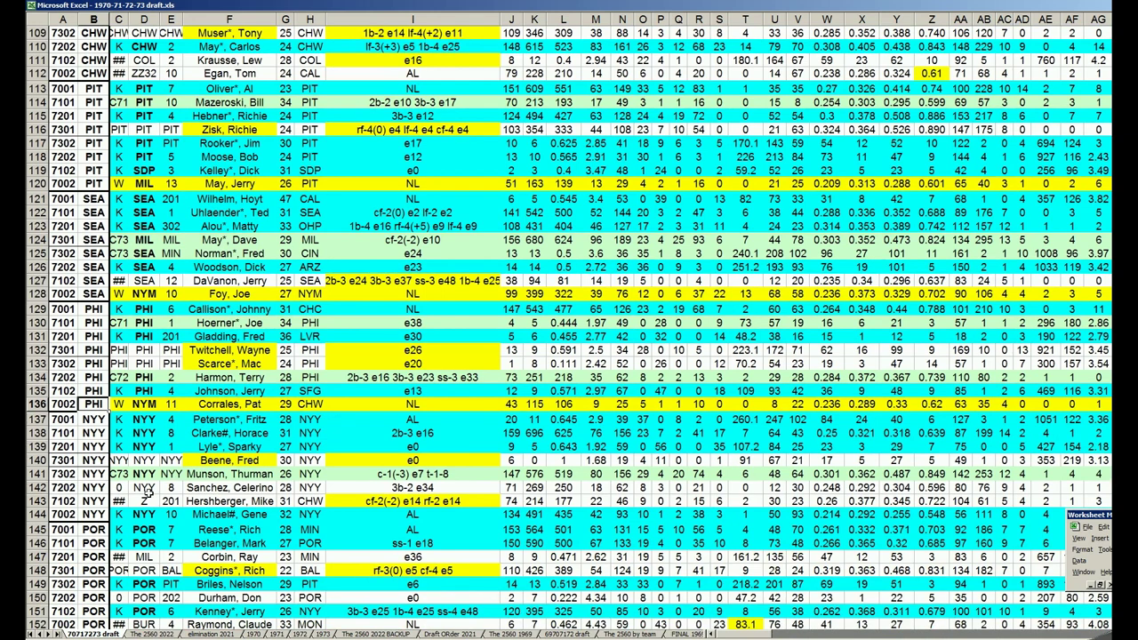
left_click(37, 515)
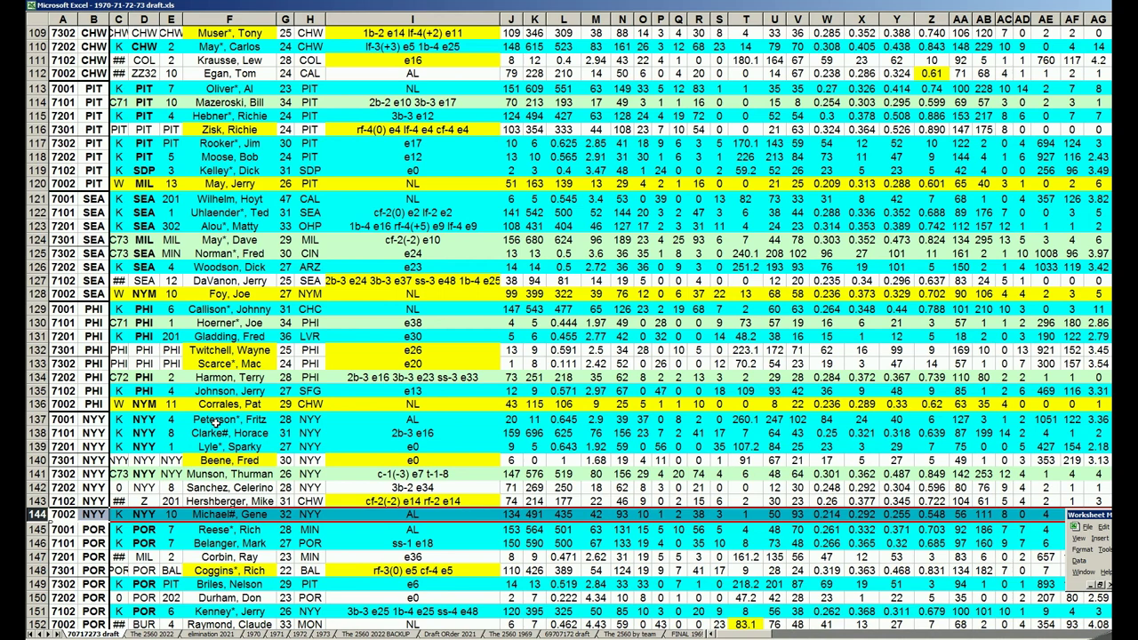
scroll(92, 547, "down", 3)
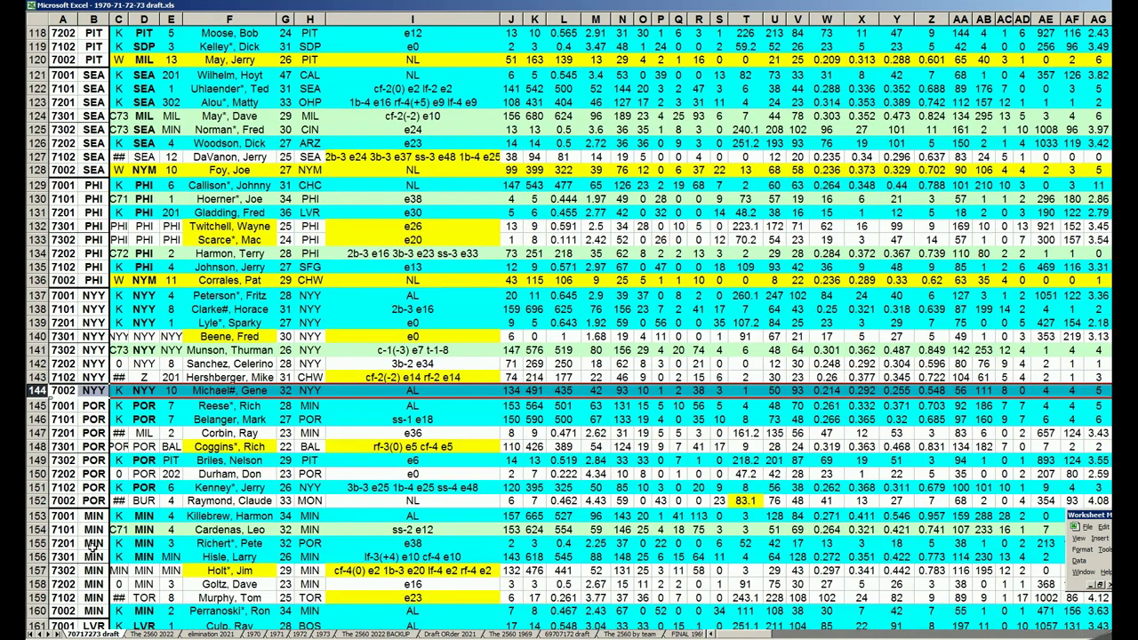
left_click(40, 501)
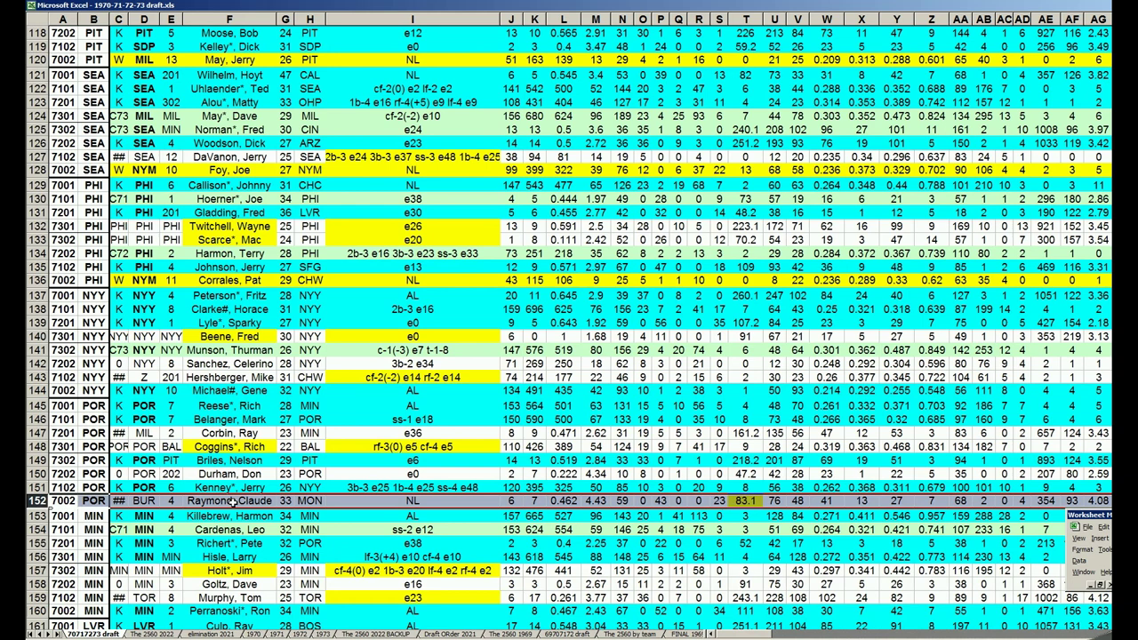
left_click(717, 502)
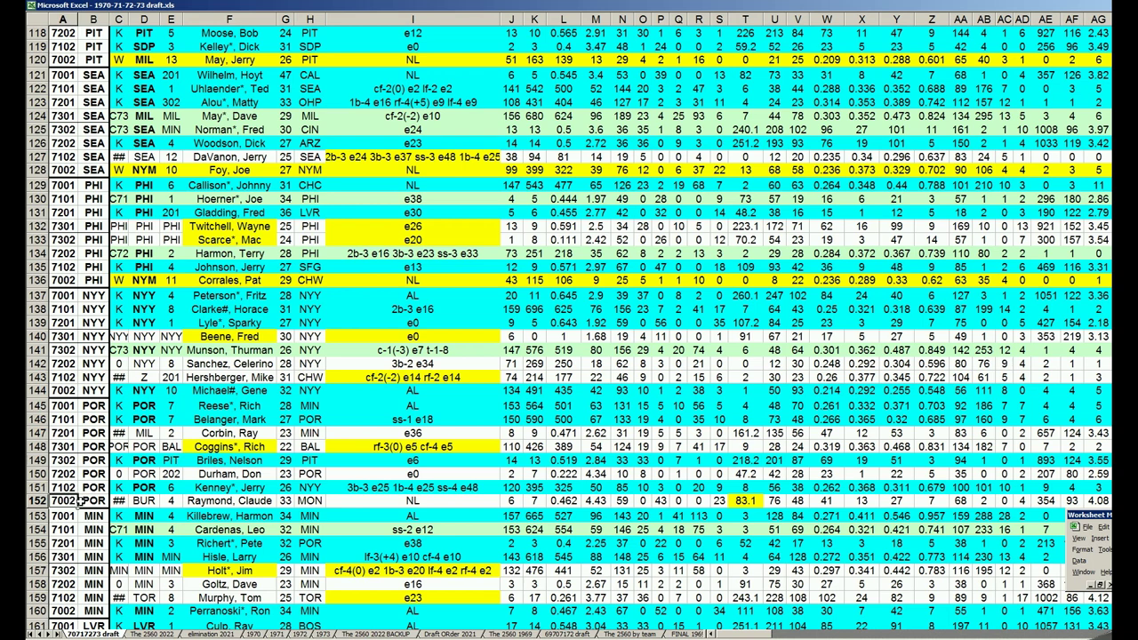
Look over the 7002 entries for MIN and LVR in rows 160 and 168.
scroll(80, 501, "down", 1)
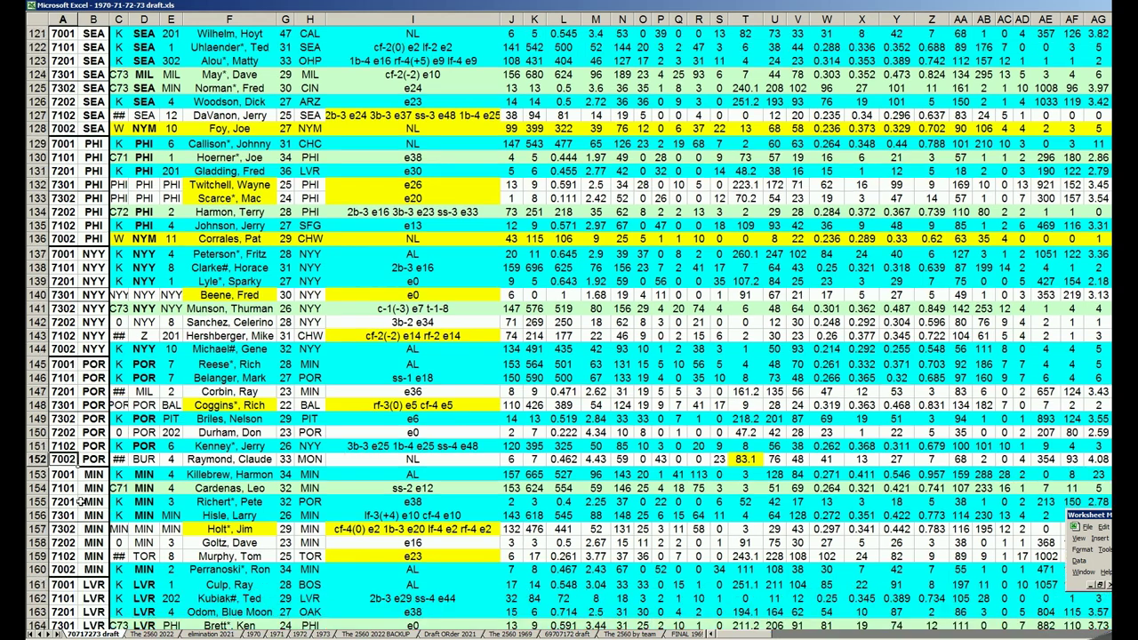
scroll(80, 500, "down", 2)
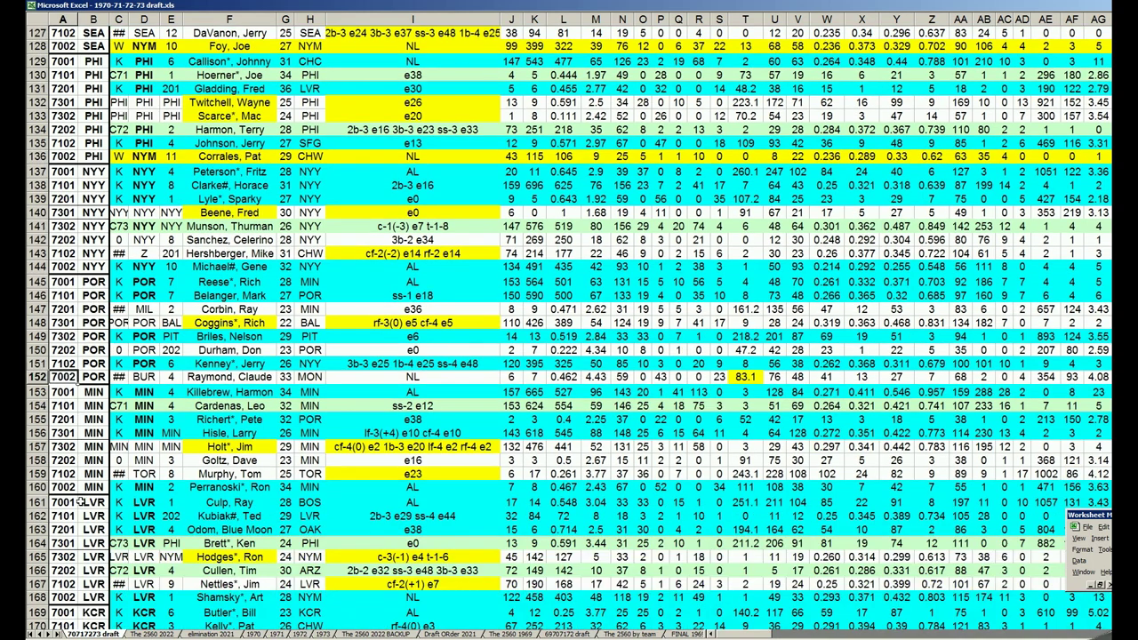
left_click(37, 487)
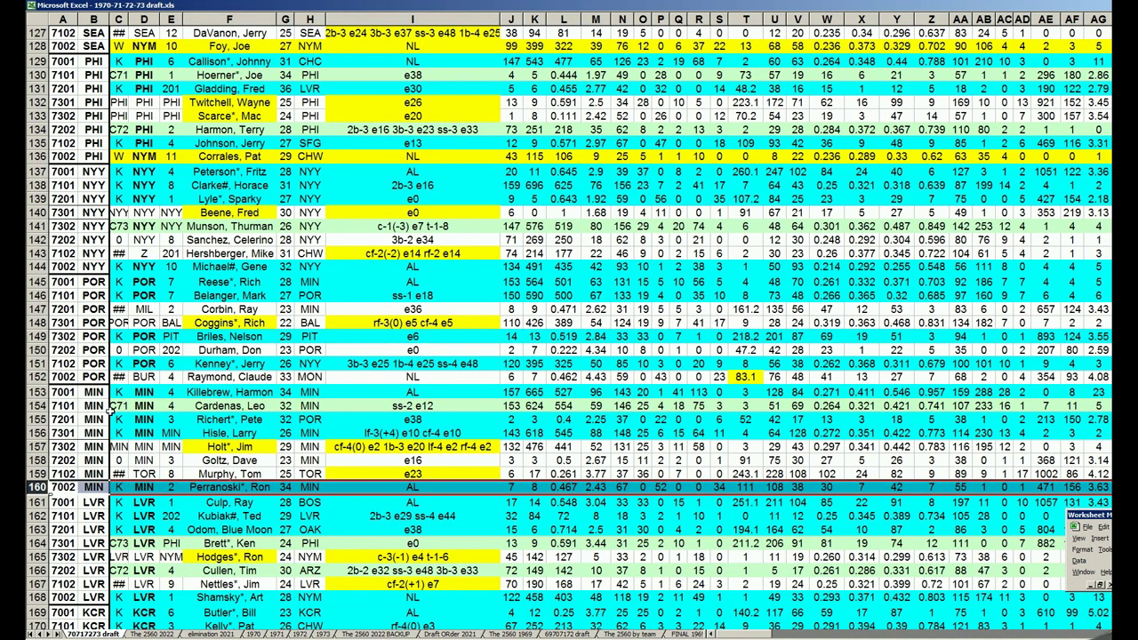
scroll(75, 500, "down", 3)
left_click(41, 474)
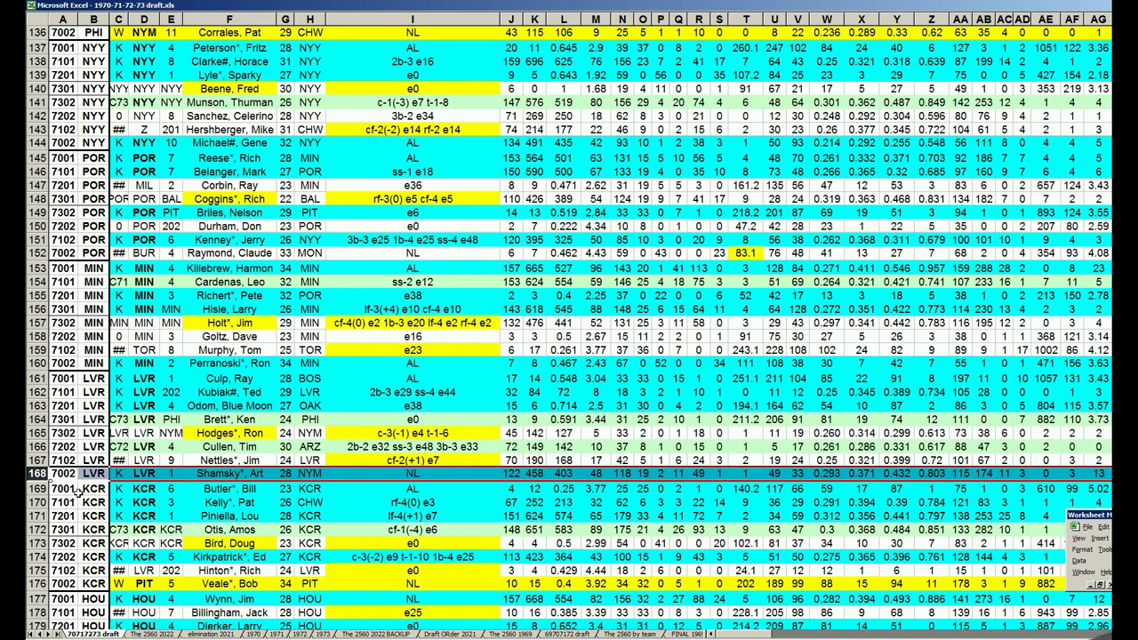
Examine the KCR 7002 entry in row 176, checking its team code, player name and column T value.
scroll(78, 490, "down", 2)
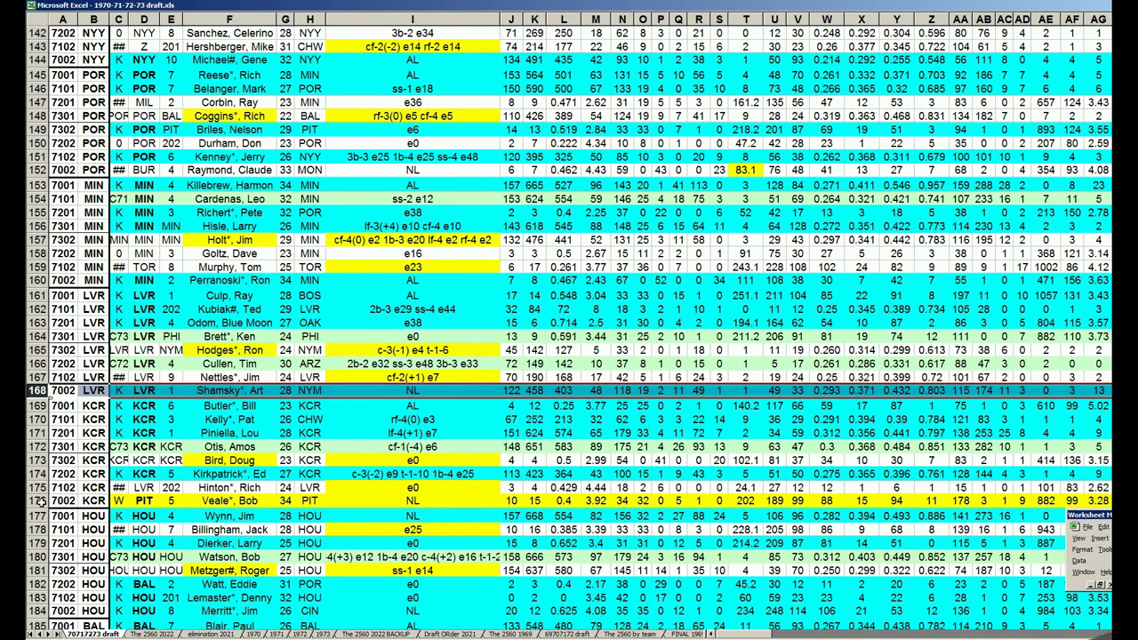
left_click(40, 502)
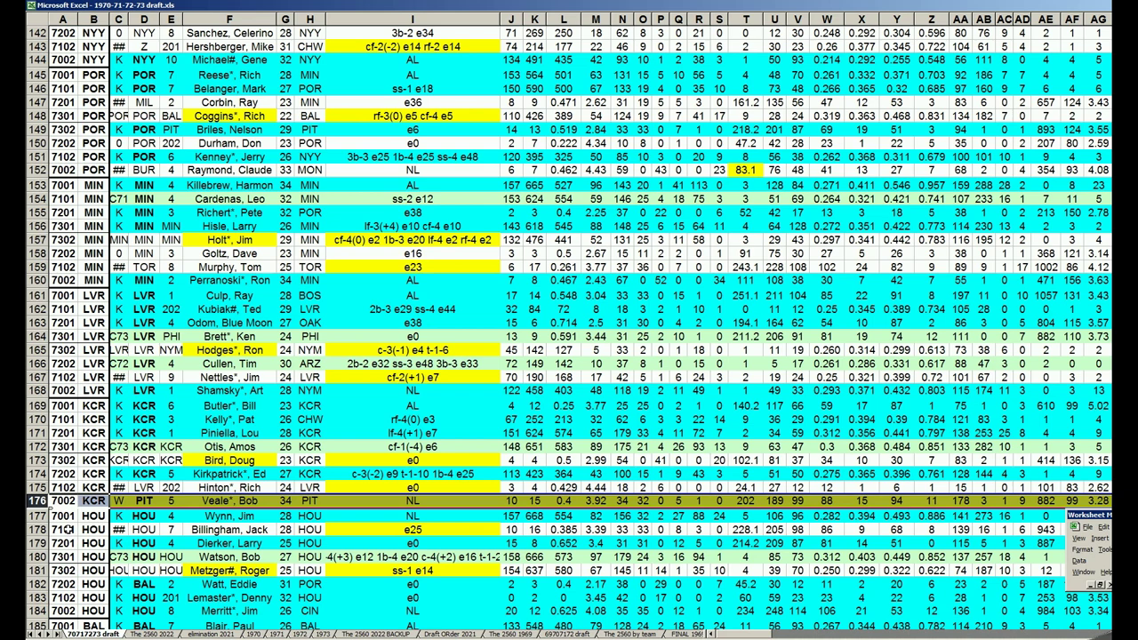
left_click(264, 503)
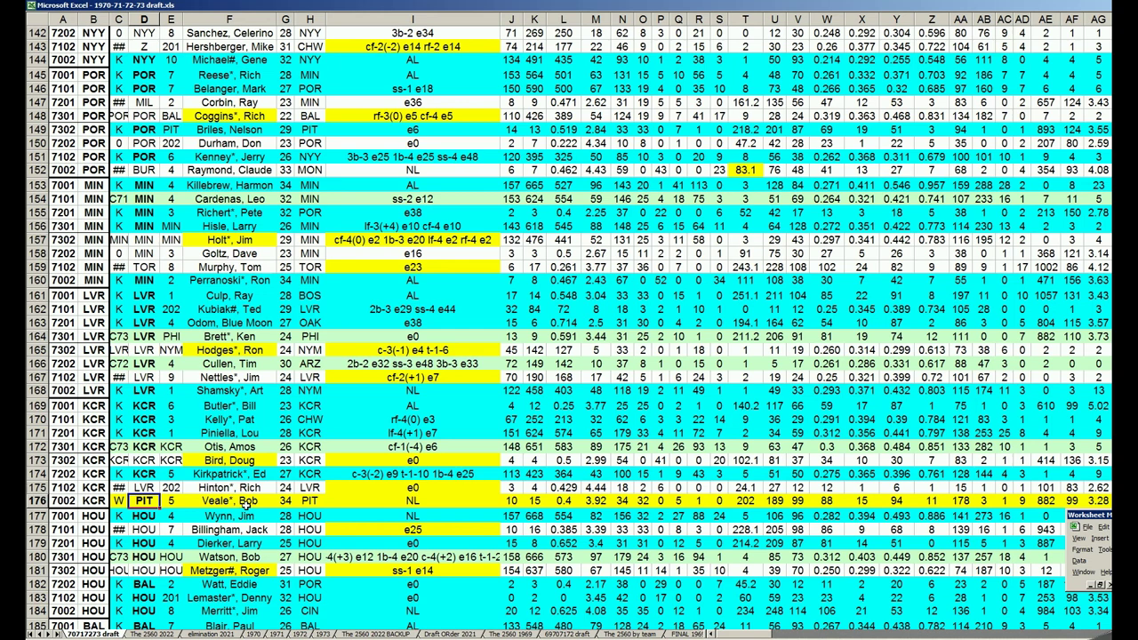
left_click(249, 503)
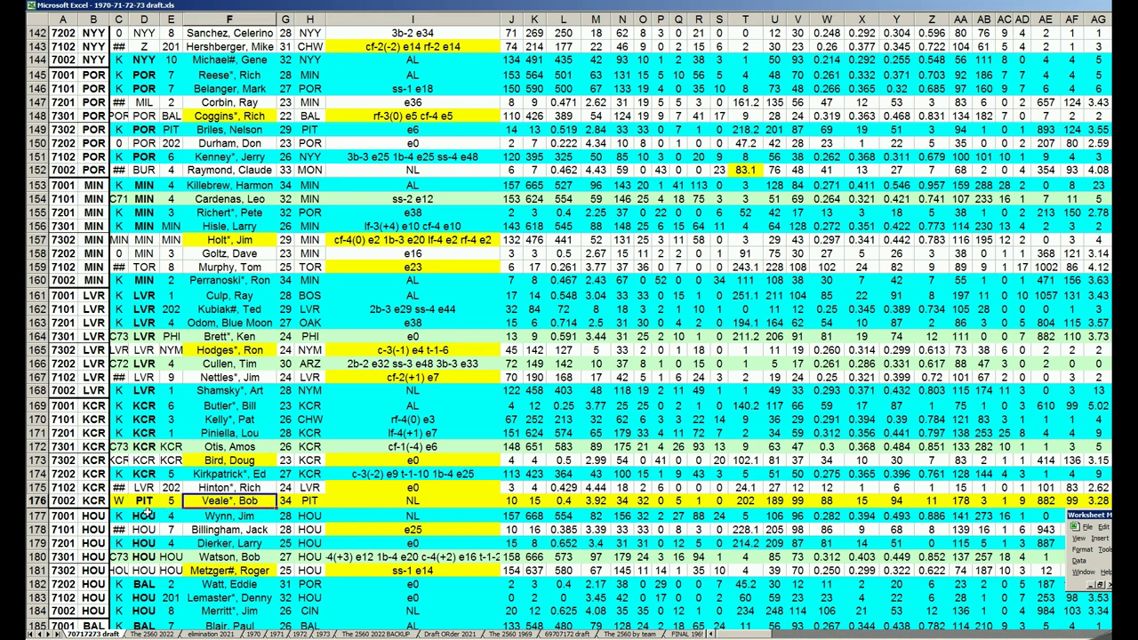
left_click(748, 507)
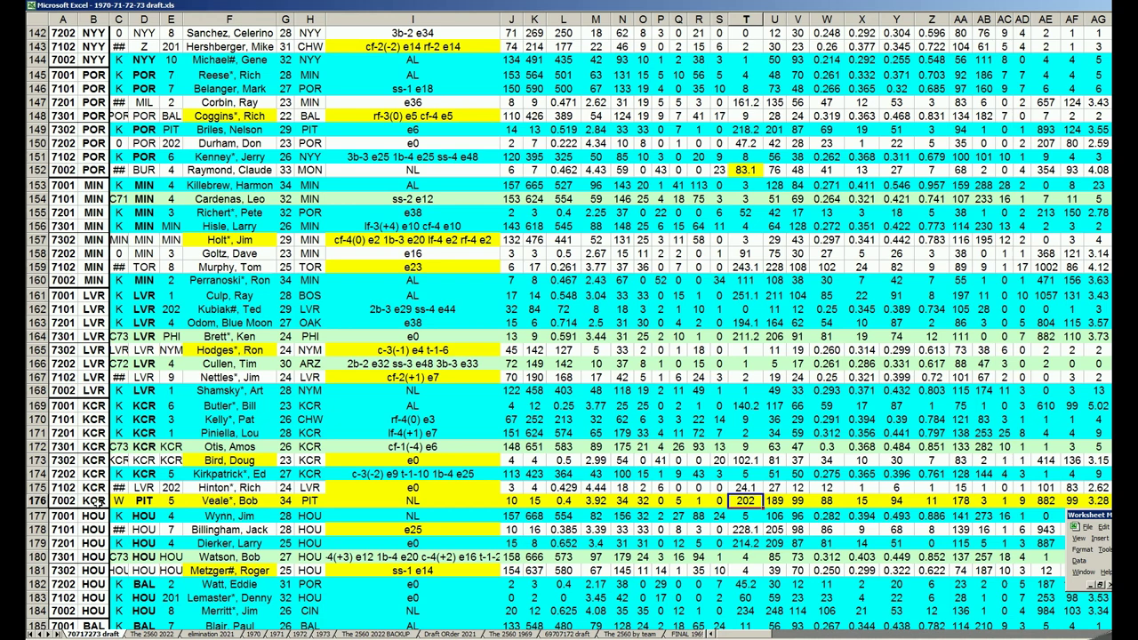
left_click(96, 512)
left_click(95, 489)
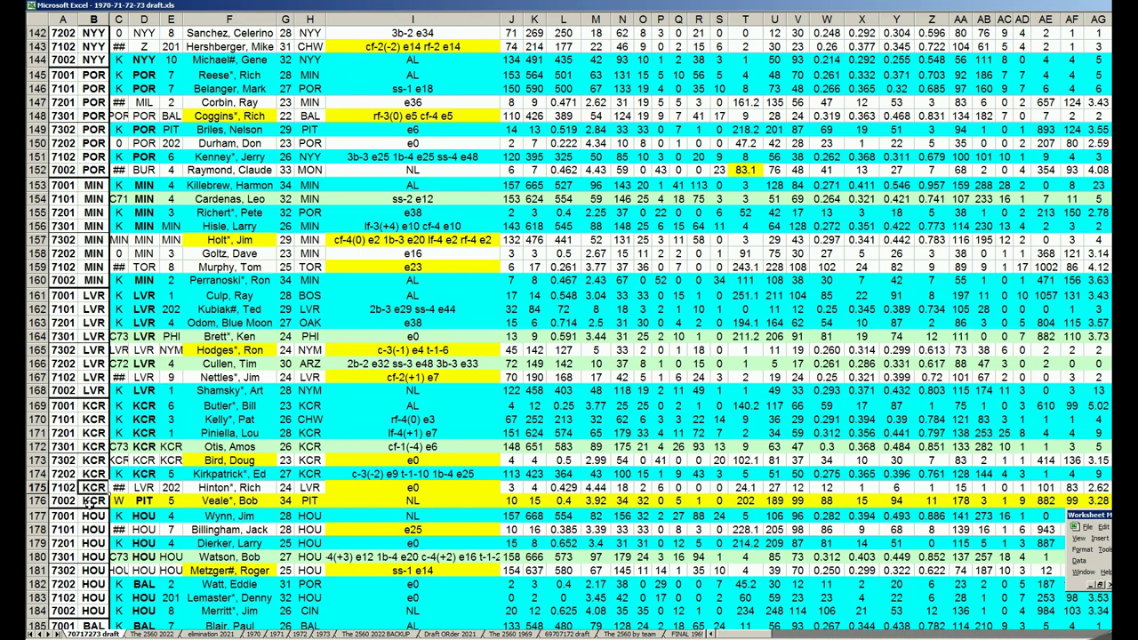
left_click(92, 502)
Inspect the HOU 7002 row 184, including its column M and J stats, and the team's 7101 player in row 178.
scroll(92, 502, "down", 1)
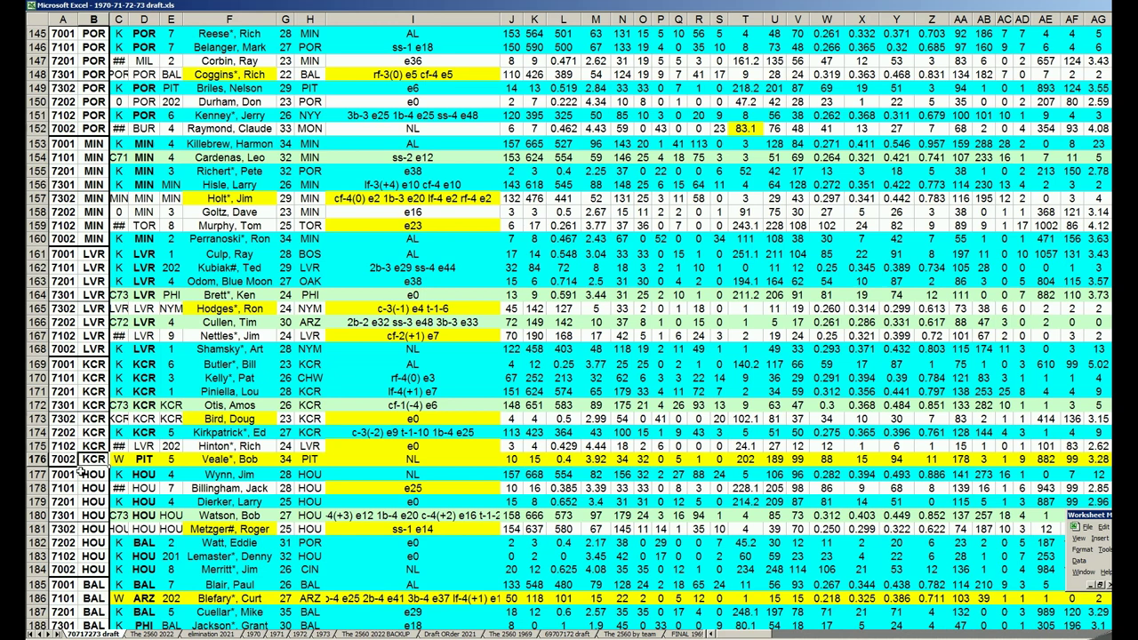
scroll(81, 472, "down", 2)
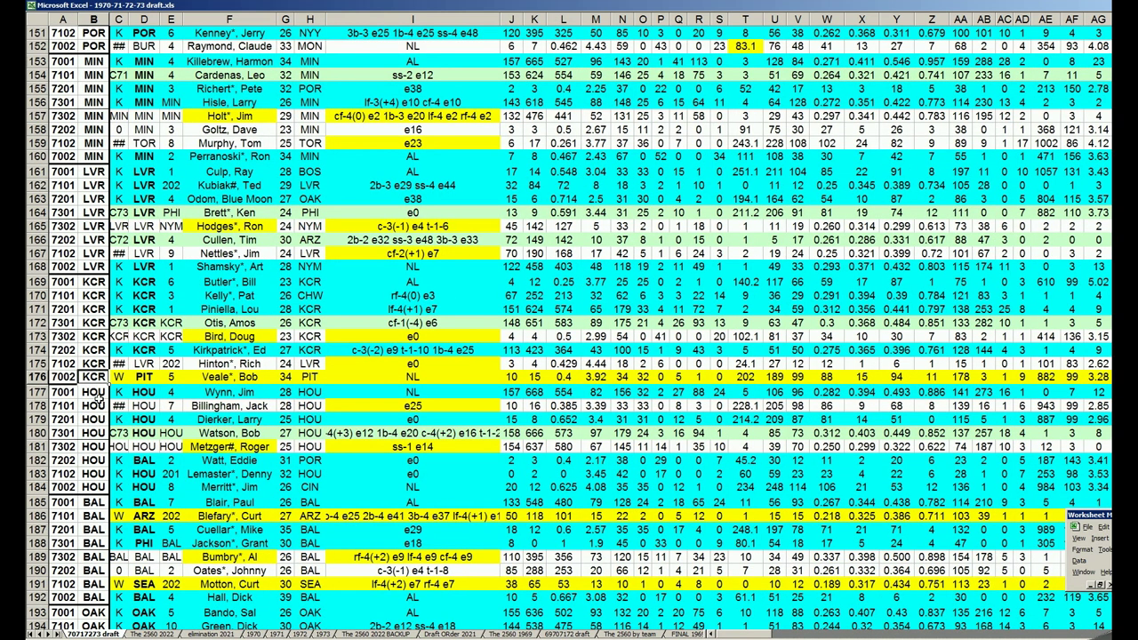
left_click(93, 487)
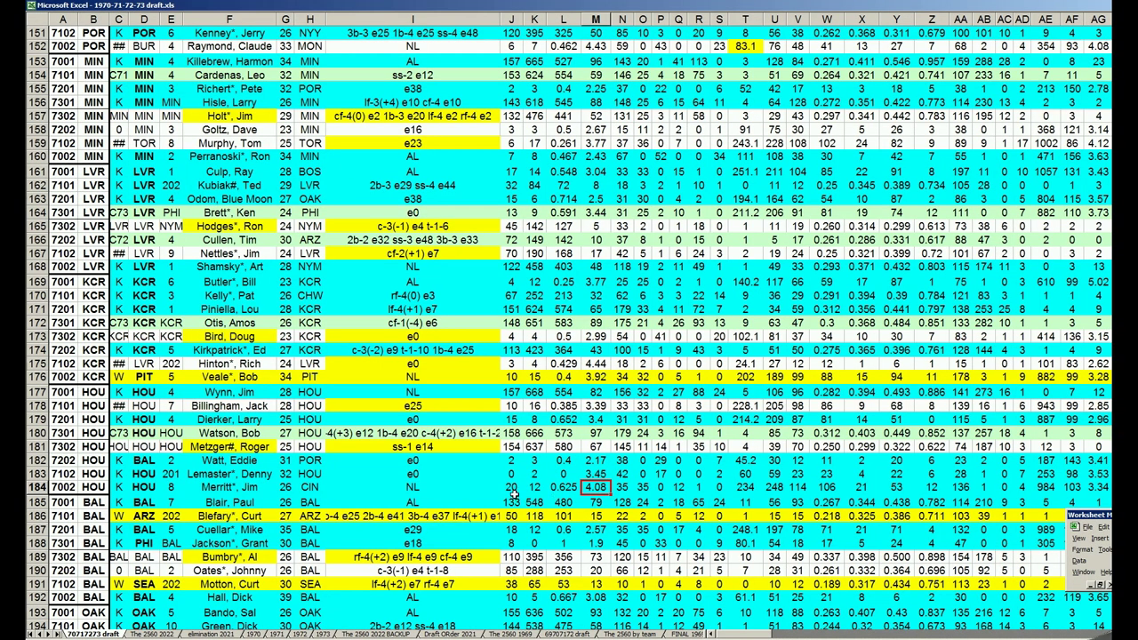
left_click(513, 488)
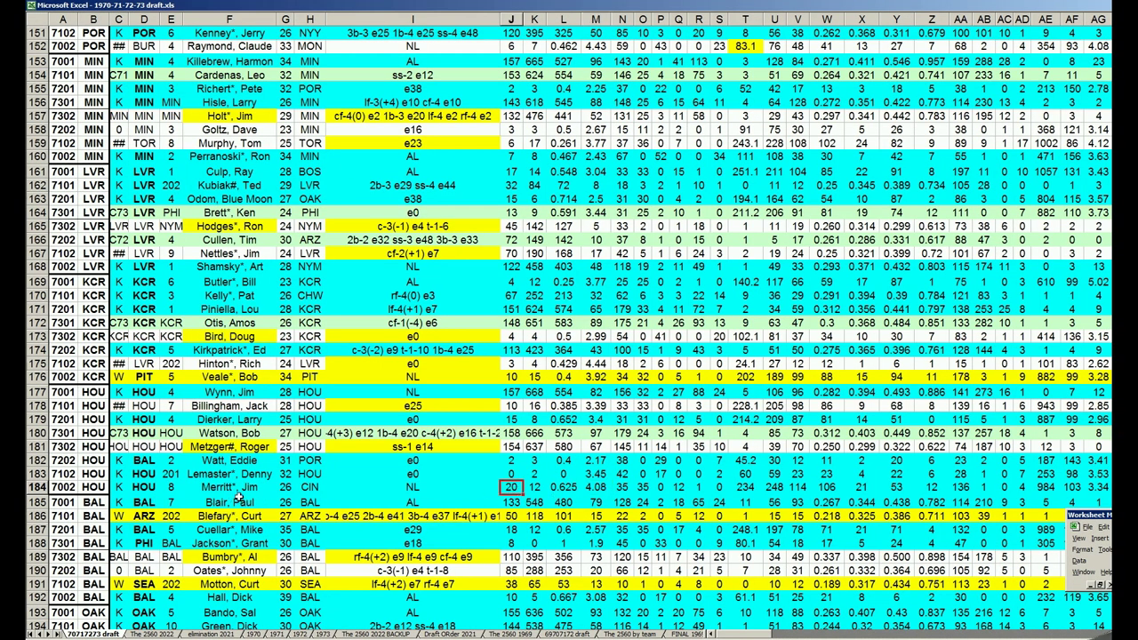
left_click(252, 406)
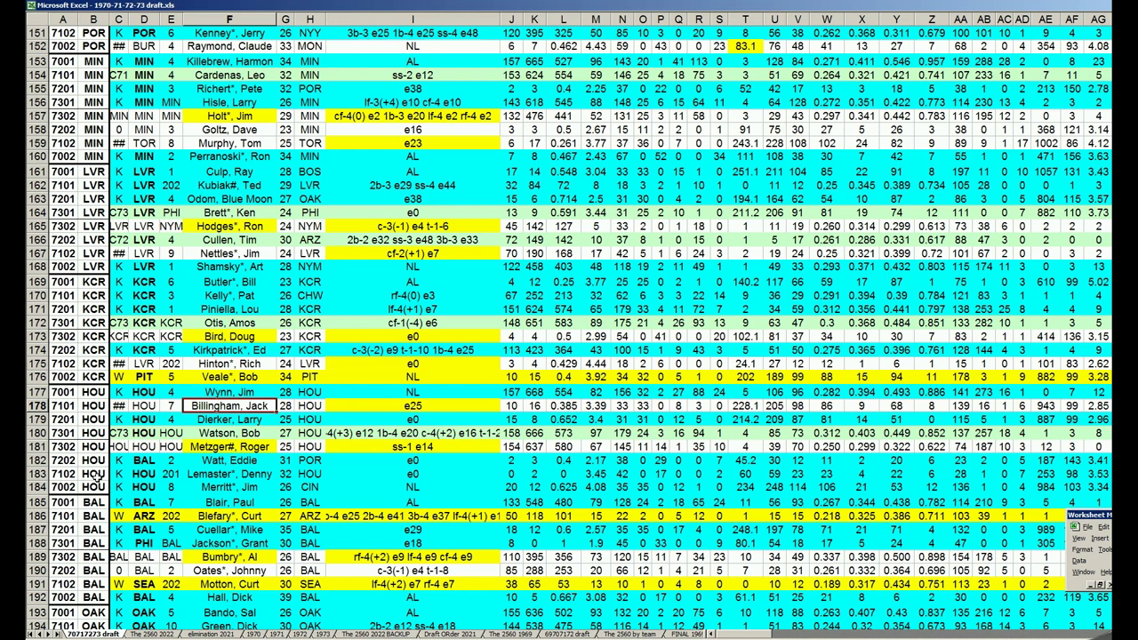
Go through the 7002 entries for BAL and OAK in rows 192 and 200, checking OAK's column D team code.
scroll(98, 478, "down", 1)
scroll(98, 477, "down", 2)
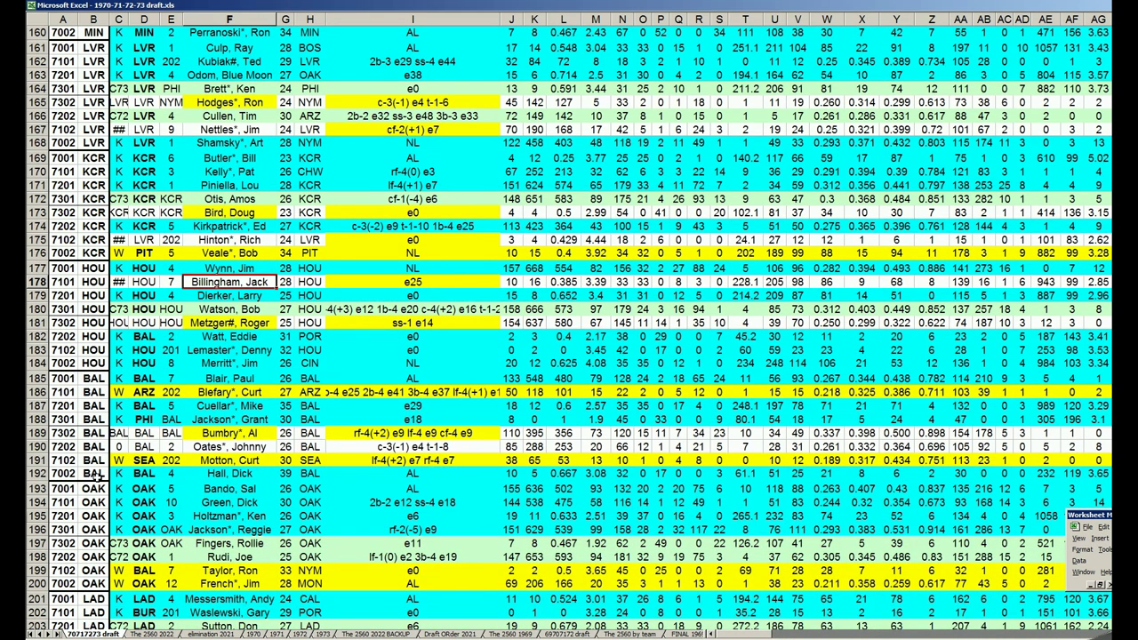
left_click(96, 474)
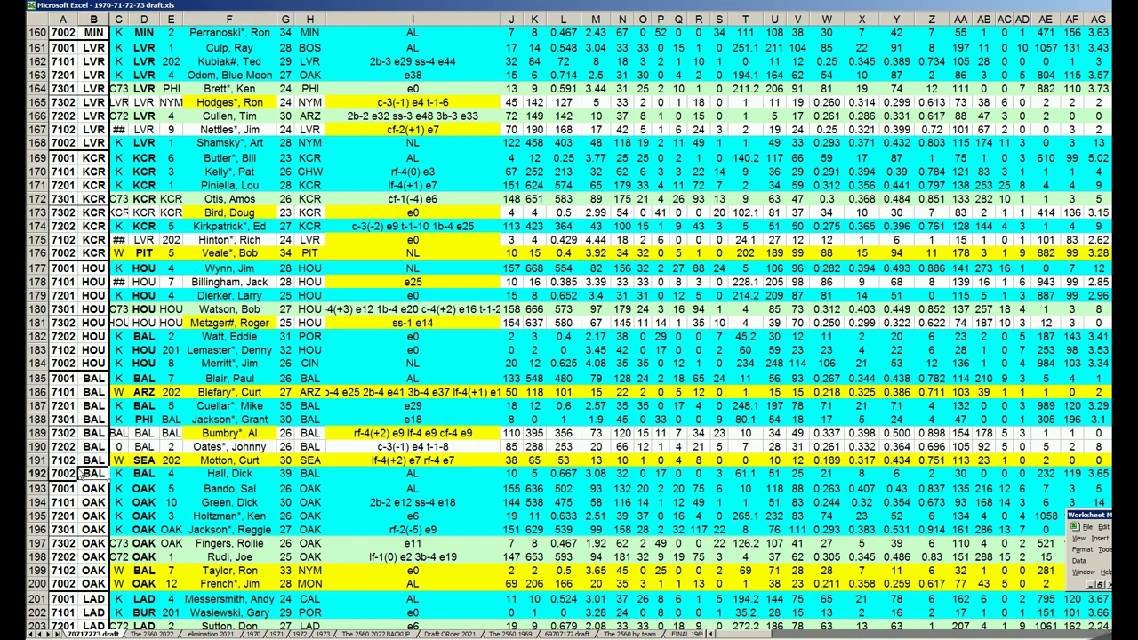
scroll(78, 473, "down", 2)
left_click(87, 501)
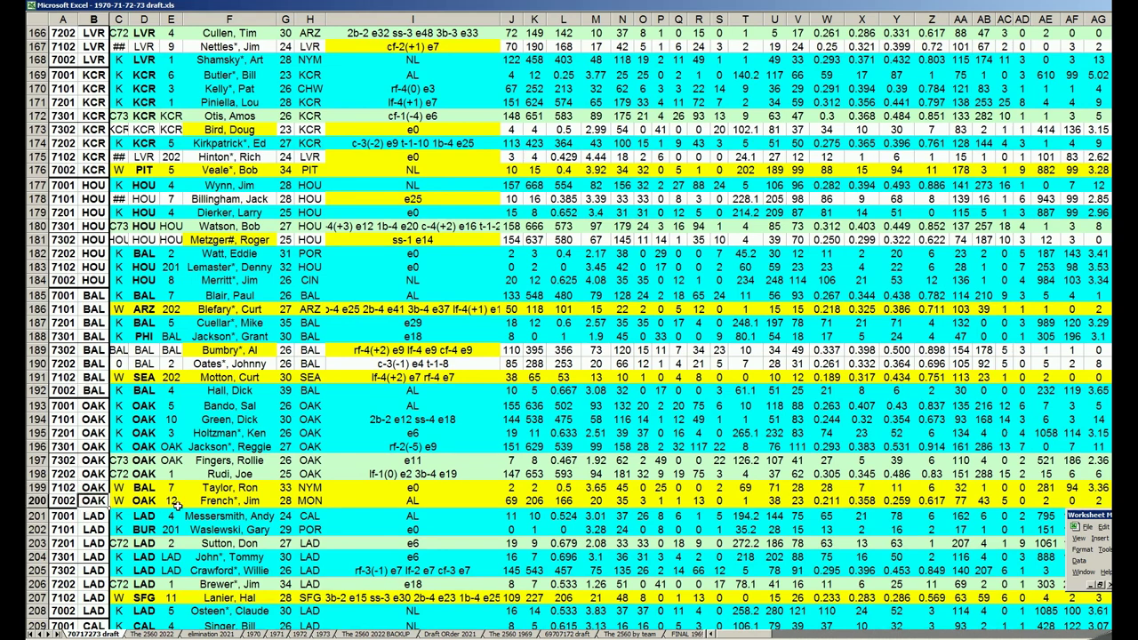
left_click(143, 502)
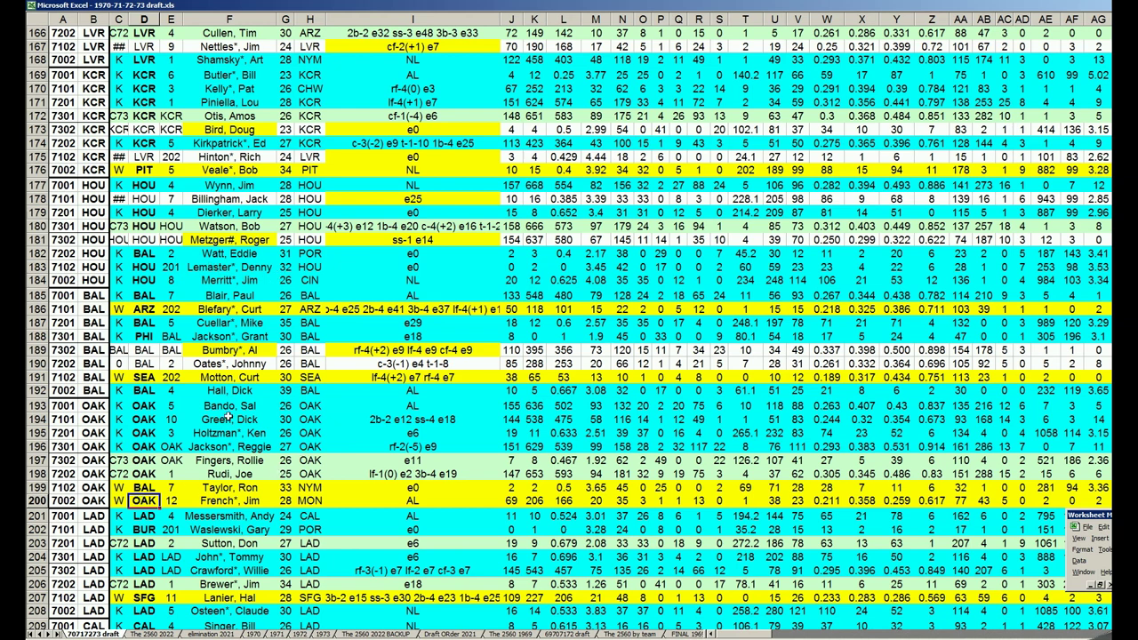
left_click(67, 504)
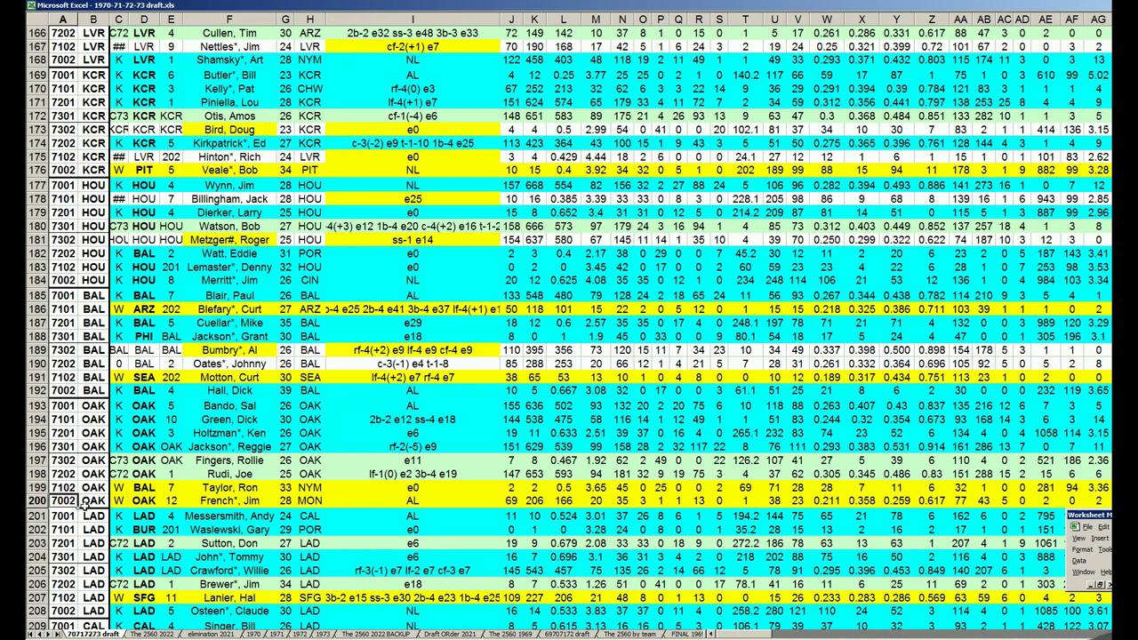
Check the 7002 player rows for LAD and CAL in rows 208 and 216.
scroll(87, 503, "down", 1)
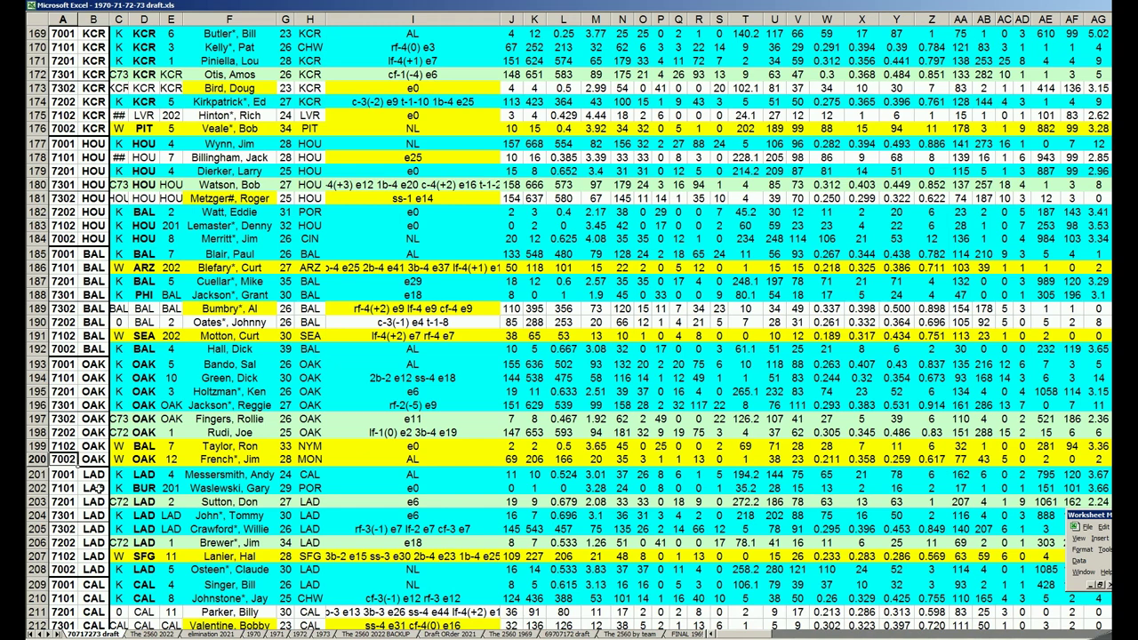
scroll(97, 488, "down", 1)
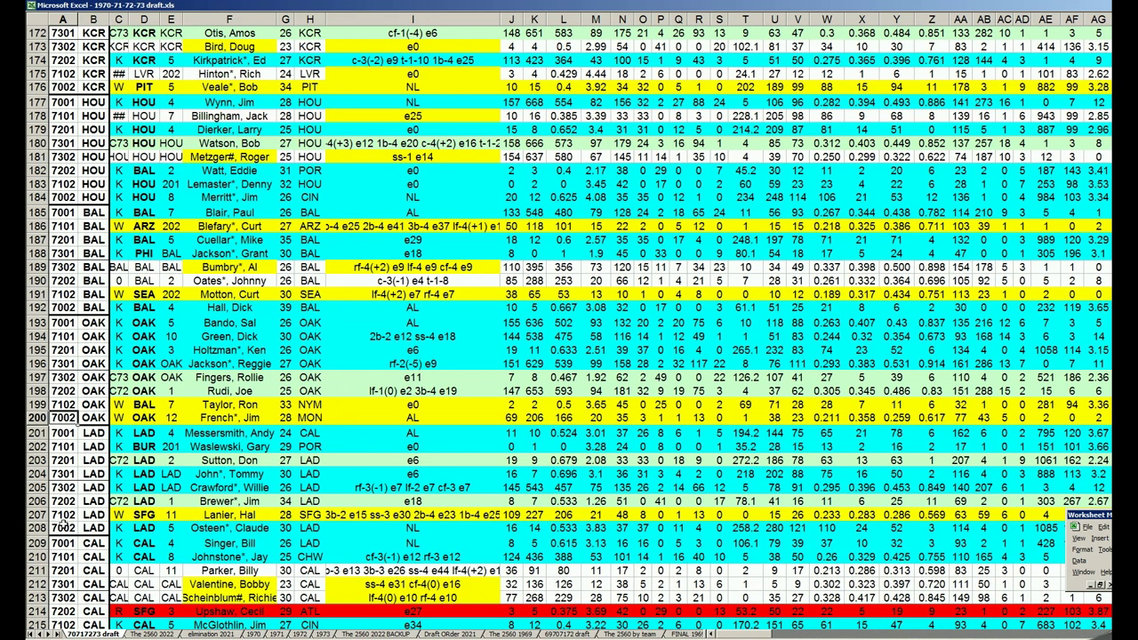
left_click(41, 528)
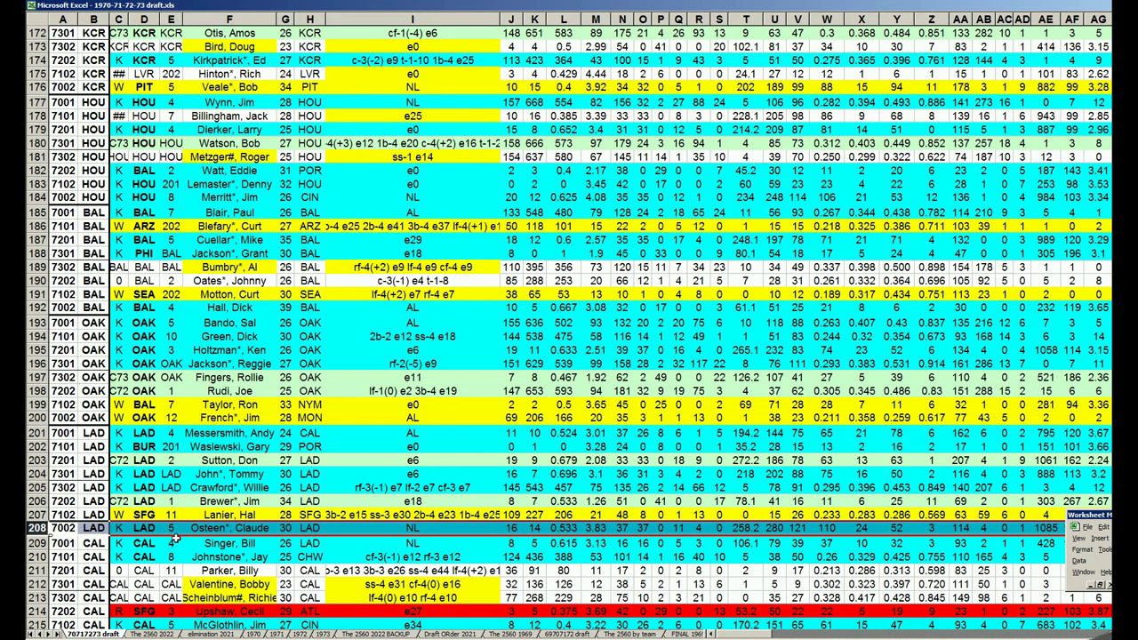
scroll(96, 478, "down", 2)
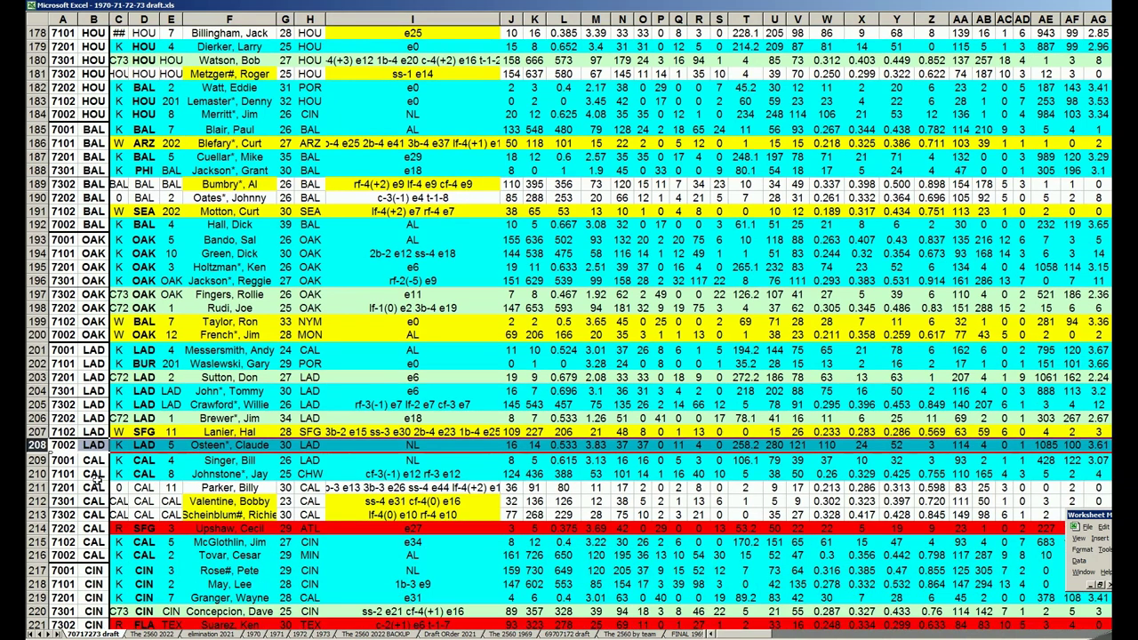
scroll(96, 478, "down", 2)
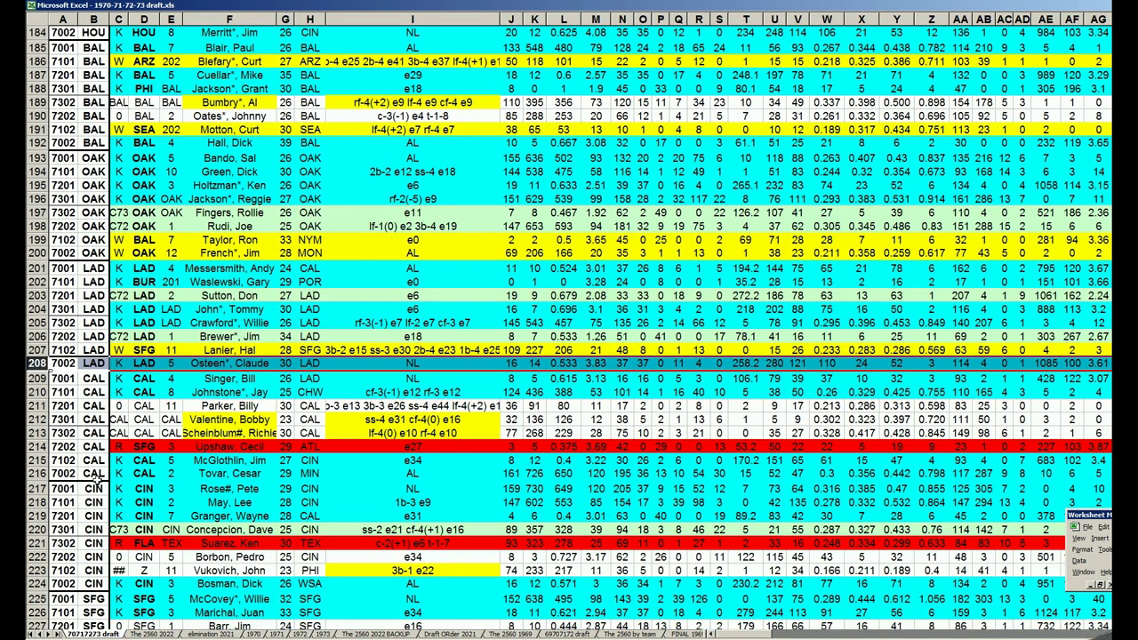
left_click(46, 474)
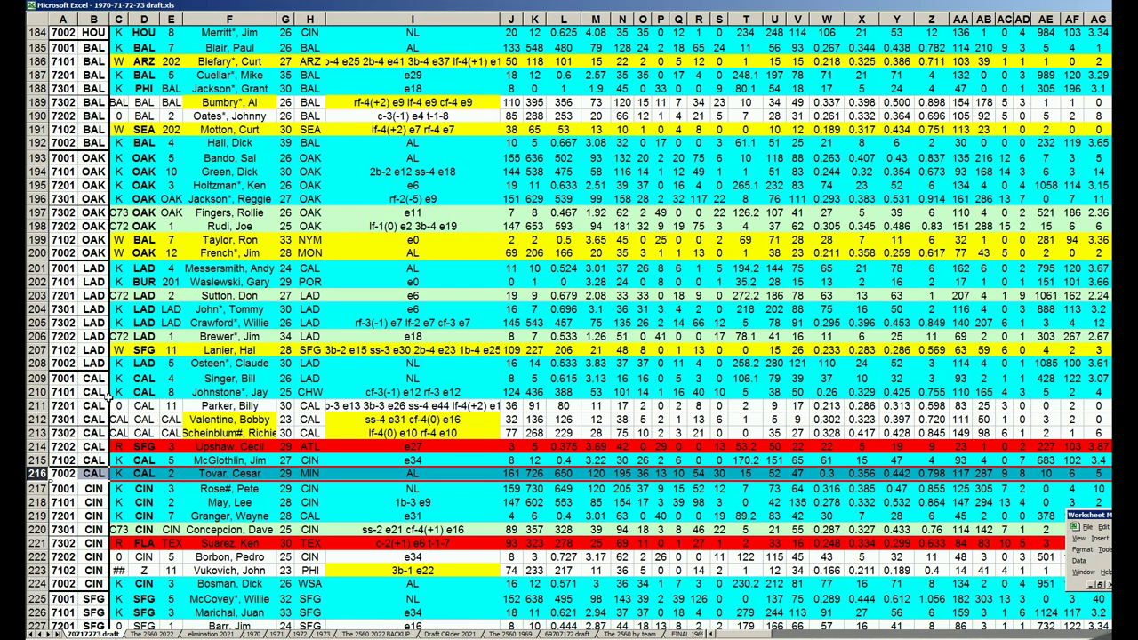
Examine the CIN 7002 entry in row 224, including its column M and T stats.
scroll(108, 398, "down", 3)
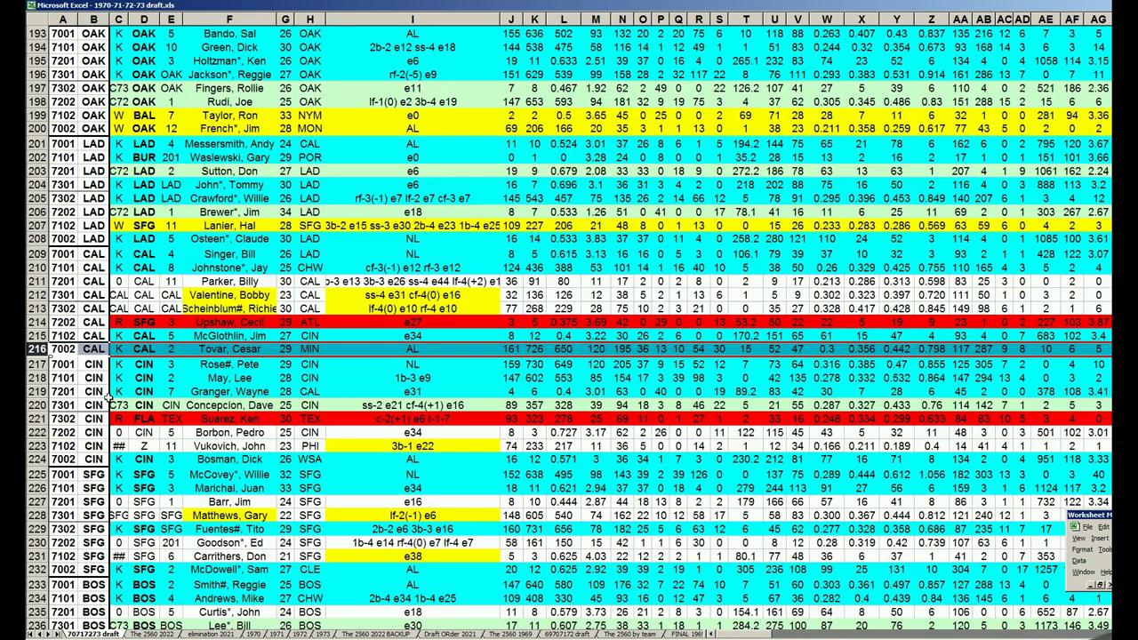
left_click(39, 459)
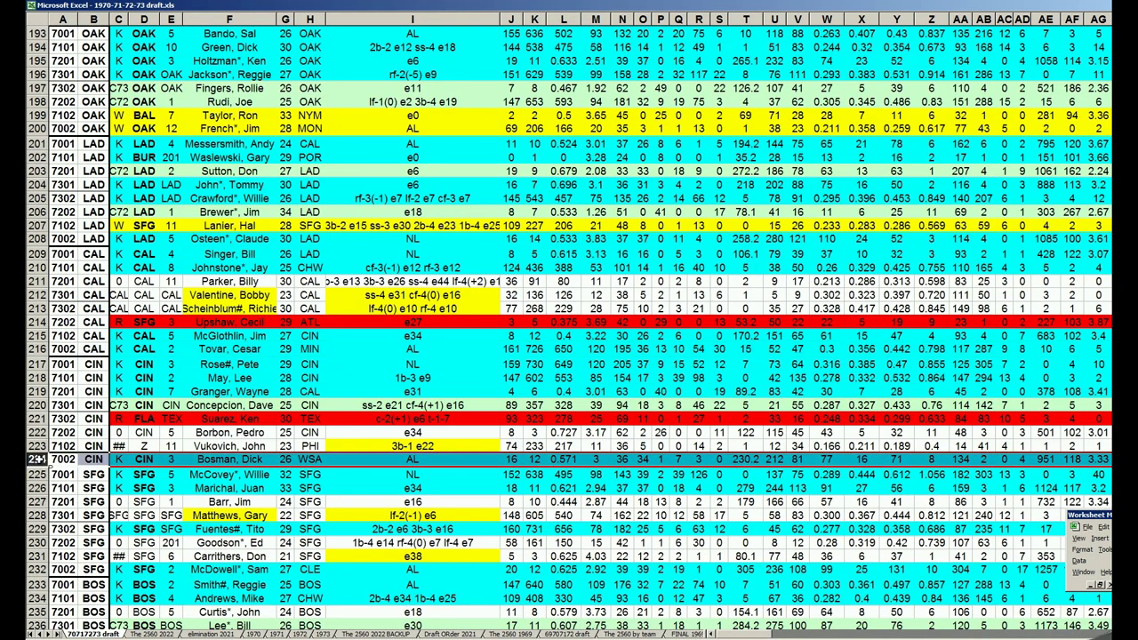
left_click(272, 460)
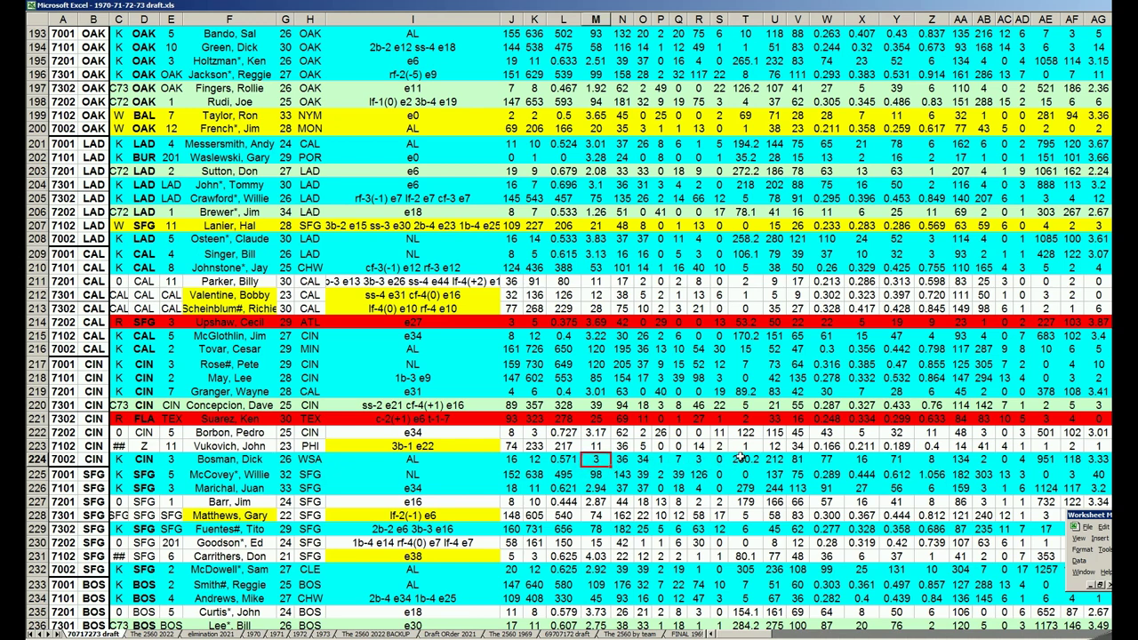
left_click(743, 459)
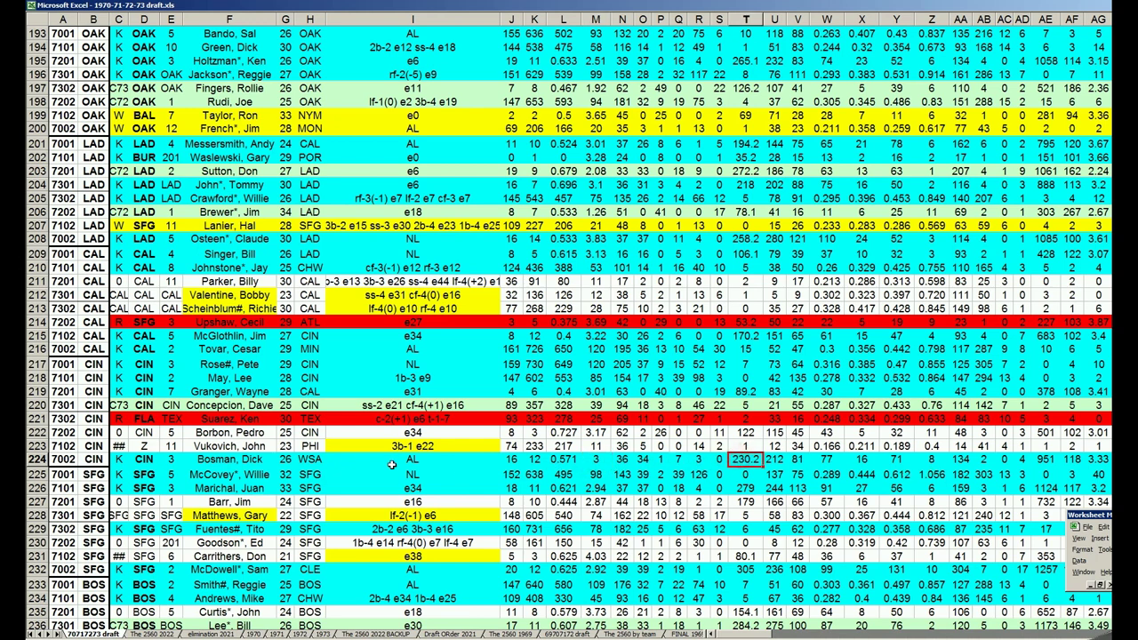
Check the player name in column F and the 7002 pick code in column A for CIN's row 224.
left_click(244, 457)
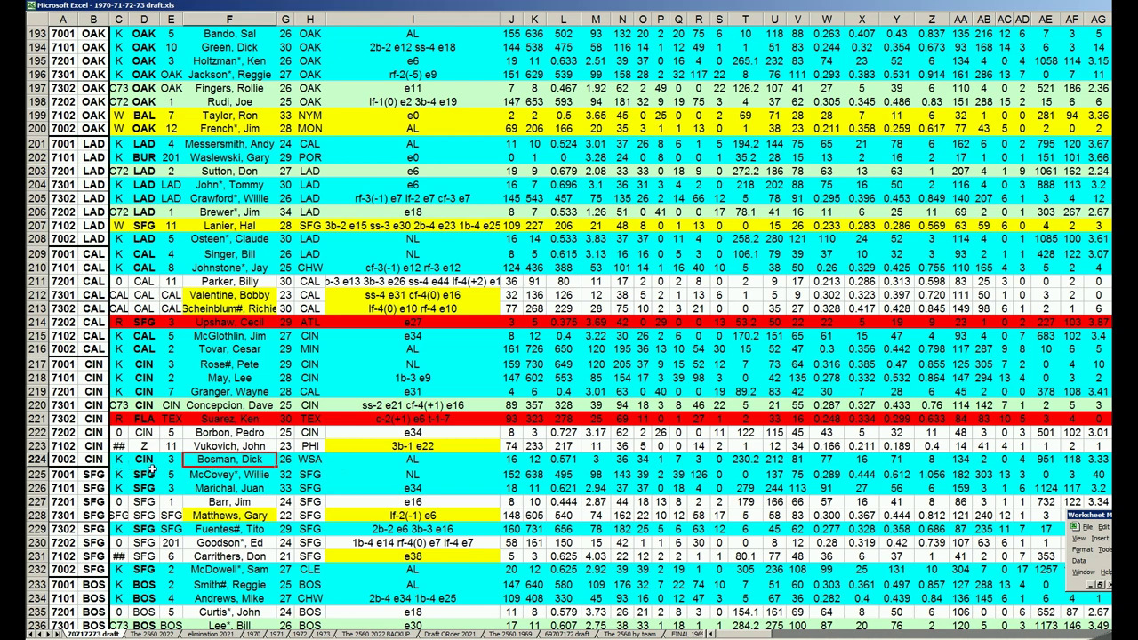
left_click(75, 459)
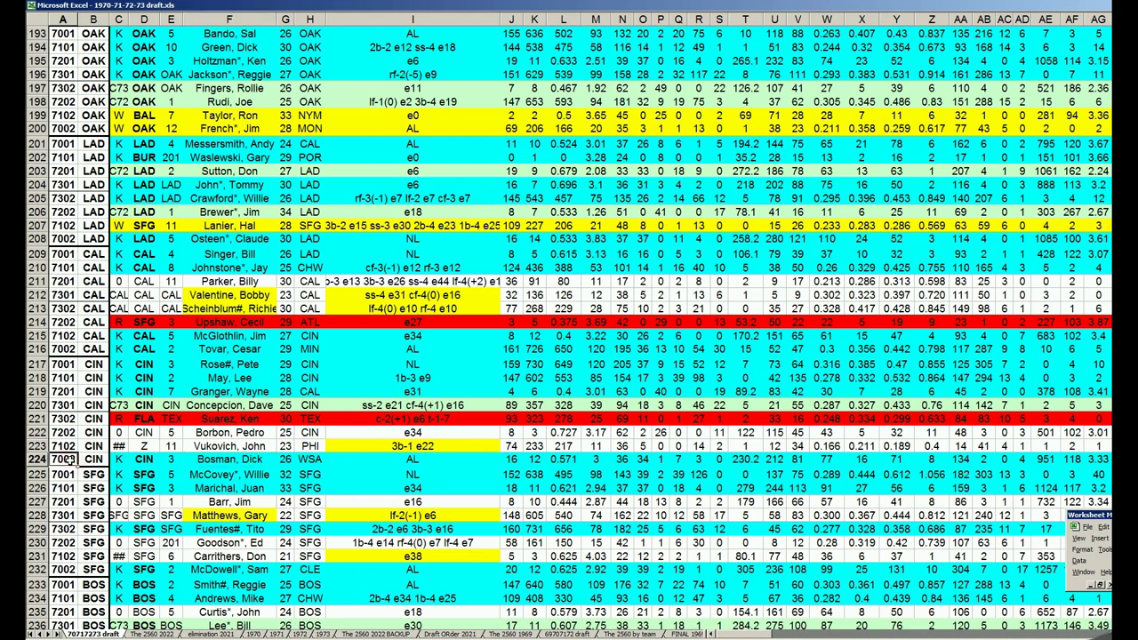
left_click(217, 463)
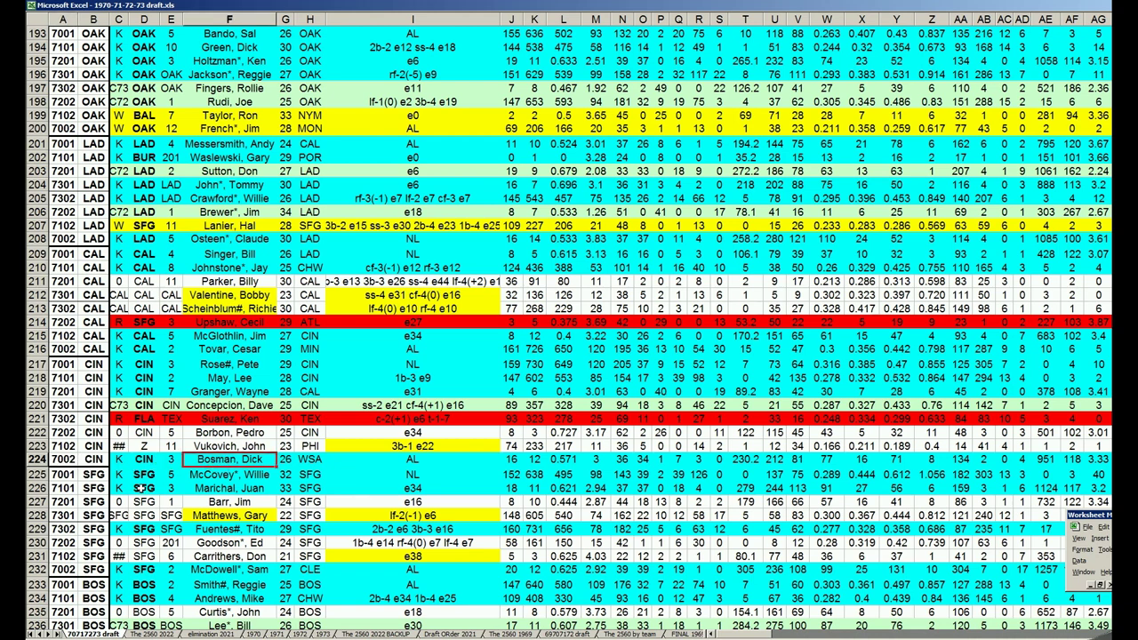
Go through the 7002 entries for SFG in row 232 and BOS in row 240, including the BOS player name.
scroll(141, 489, "down", 2)
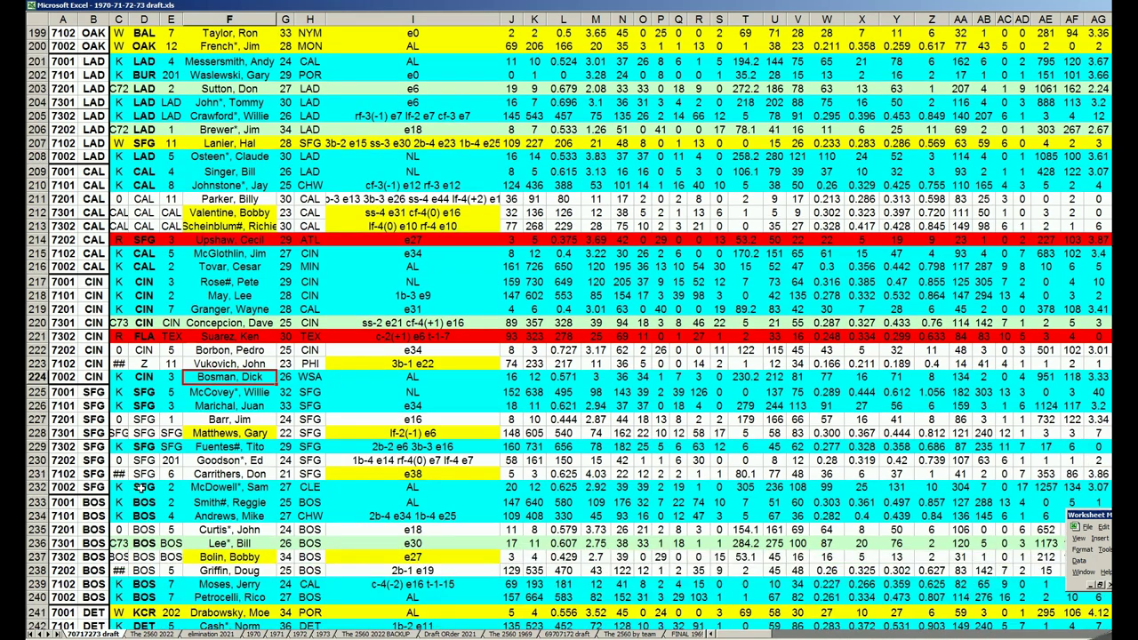
left_click(94, 488)
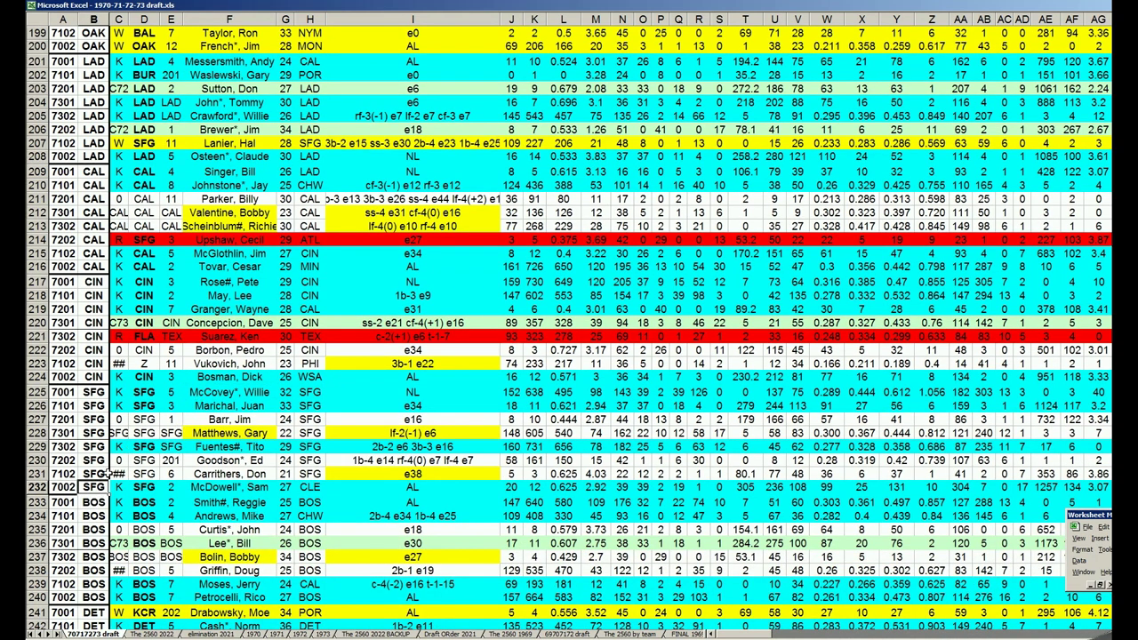
scroll(94, 487, "down", 2)
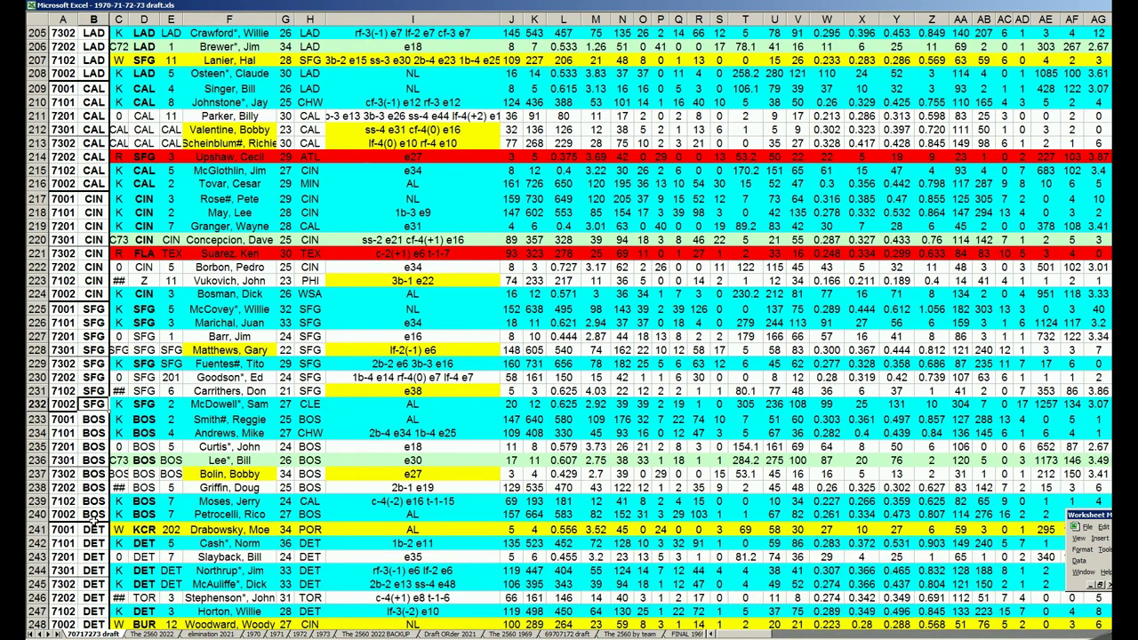
left_click(203, 515)
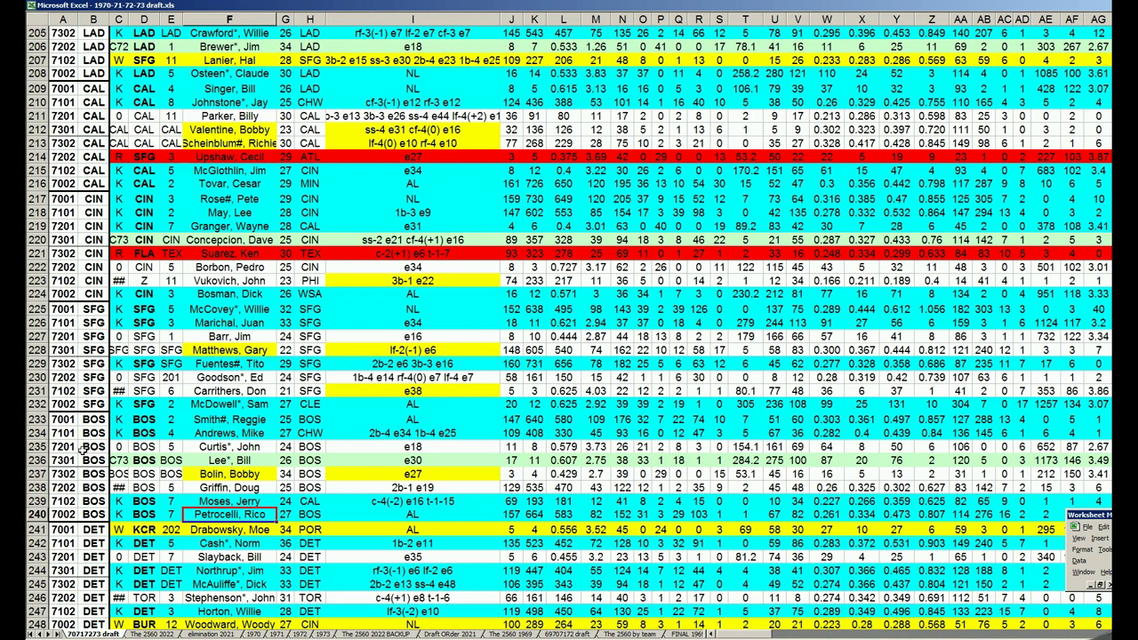
left_click(97, 514)
Review the DET 7002 player in row 248 and the team's 7202 entry in row 246.
scroll(96, 514, "down", 1)
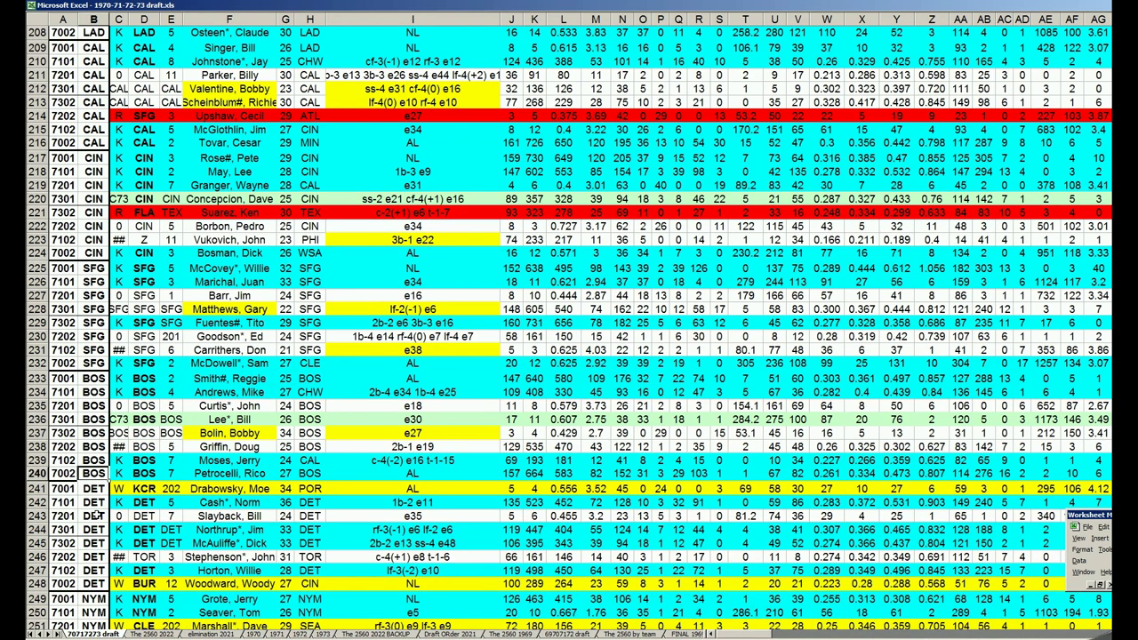
scroll(96, 514, "down", 1)
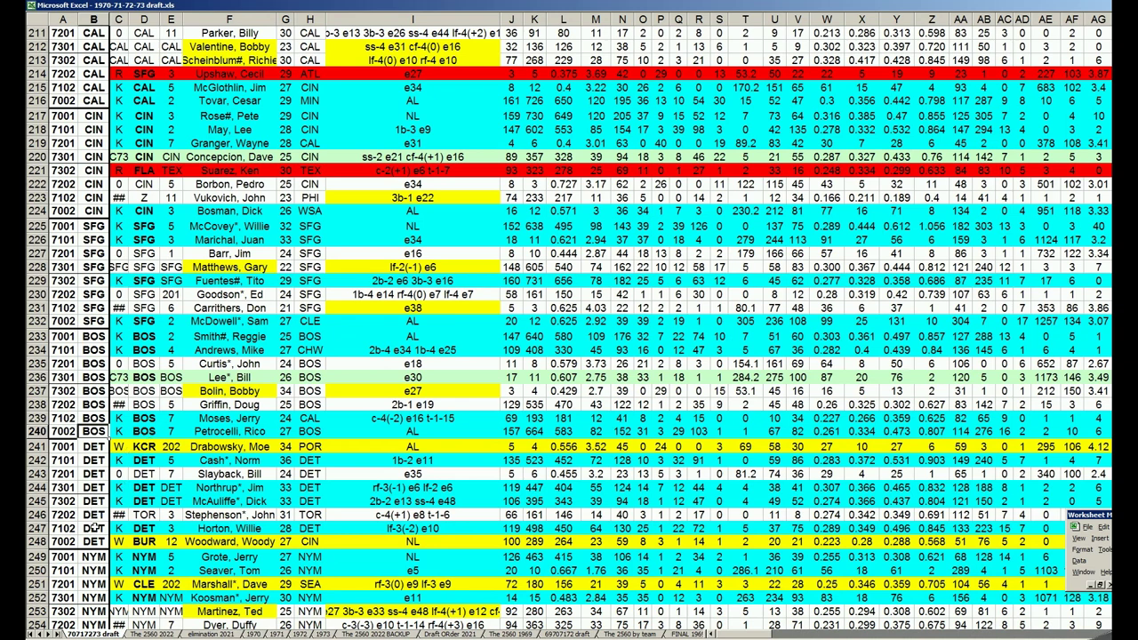
left_click(95, 541)
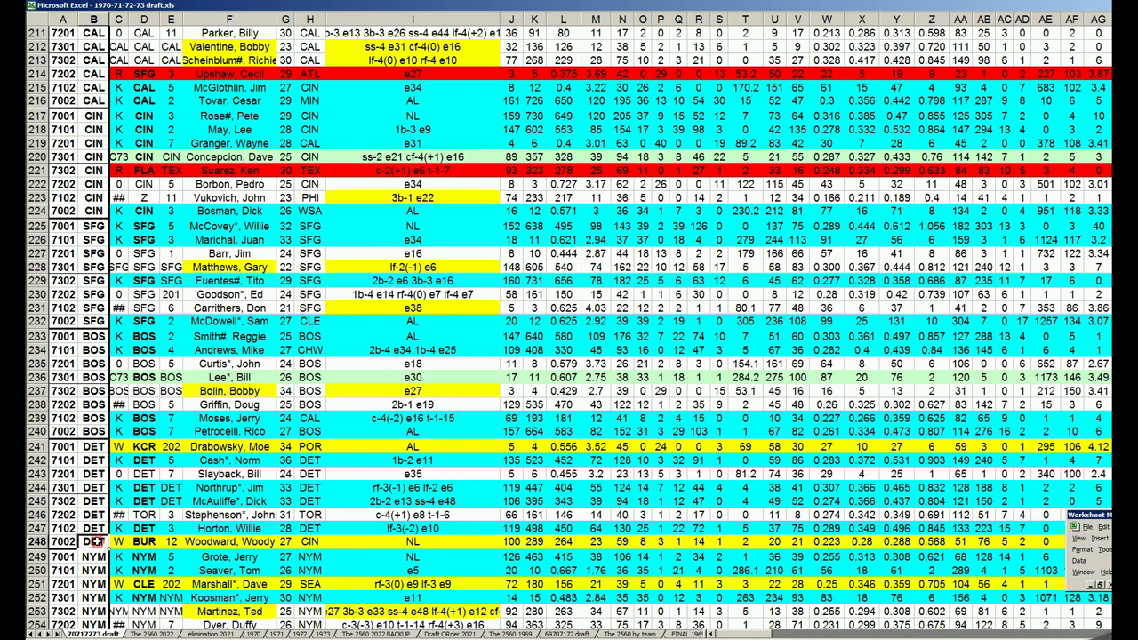
left_click(230, 544)
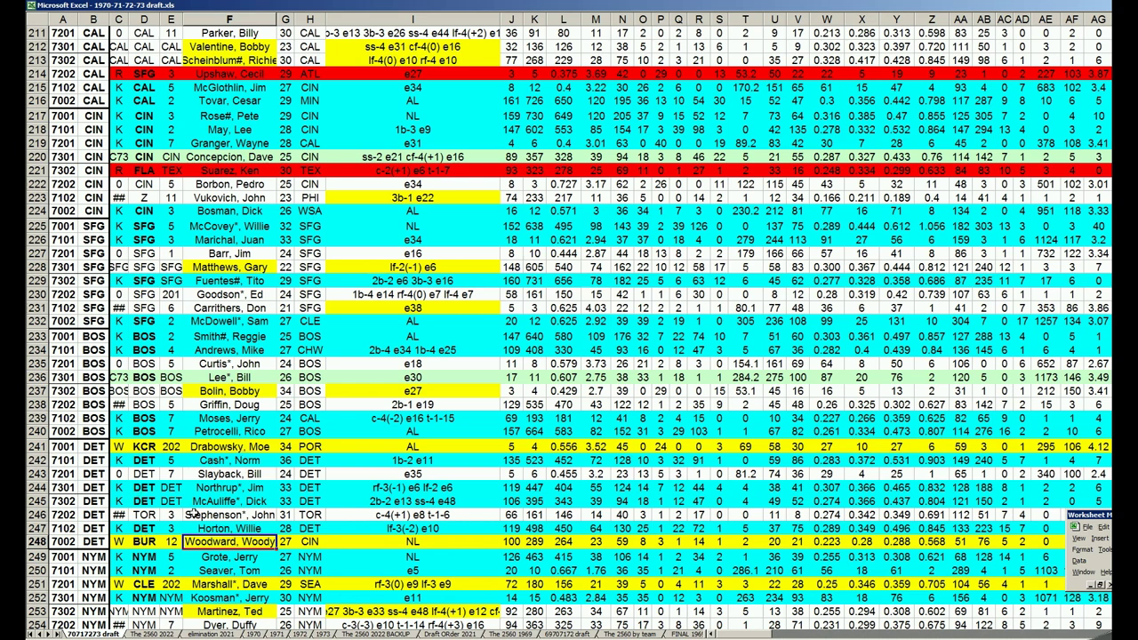
left_click(92, 515)
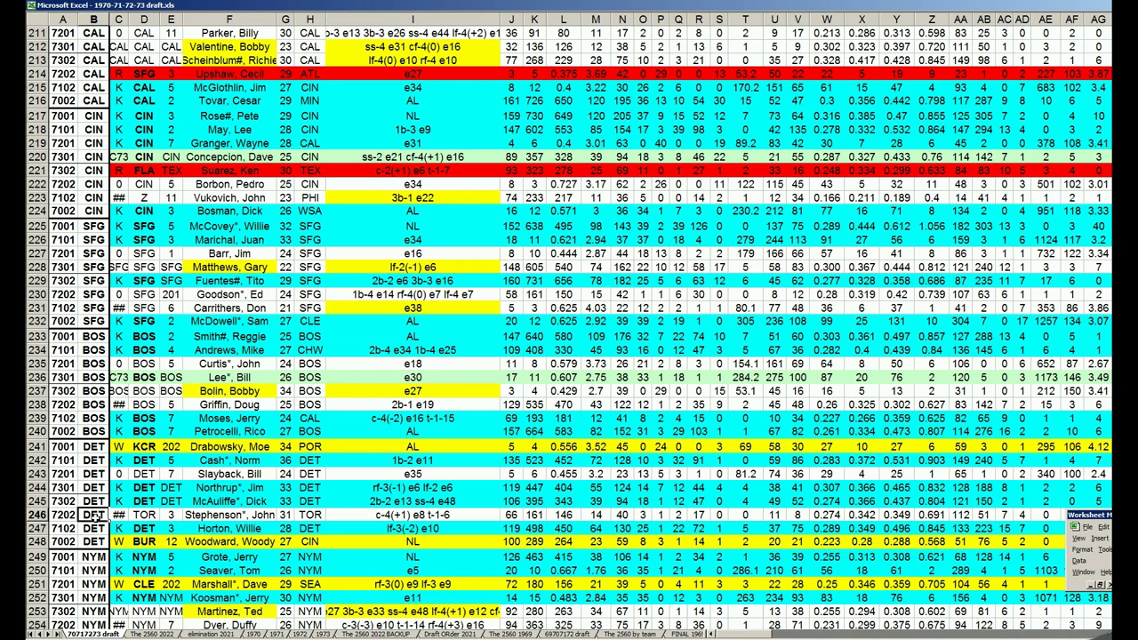
Inspect the NYM 7002 row 256, including its column M stat, team, player name and pick code.
scroll(99, 515, "down", 1)
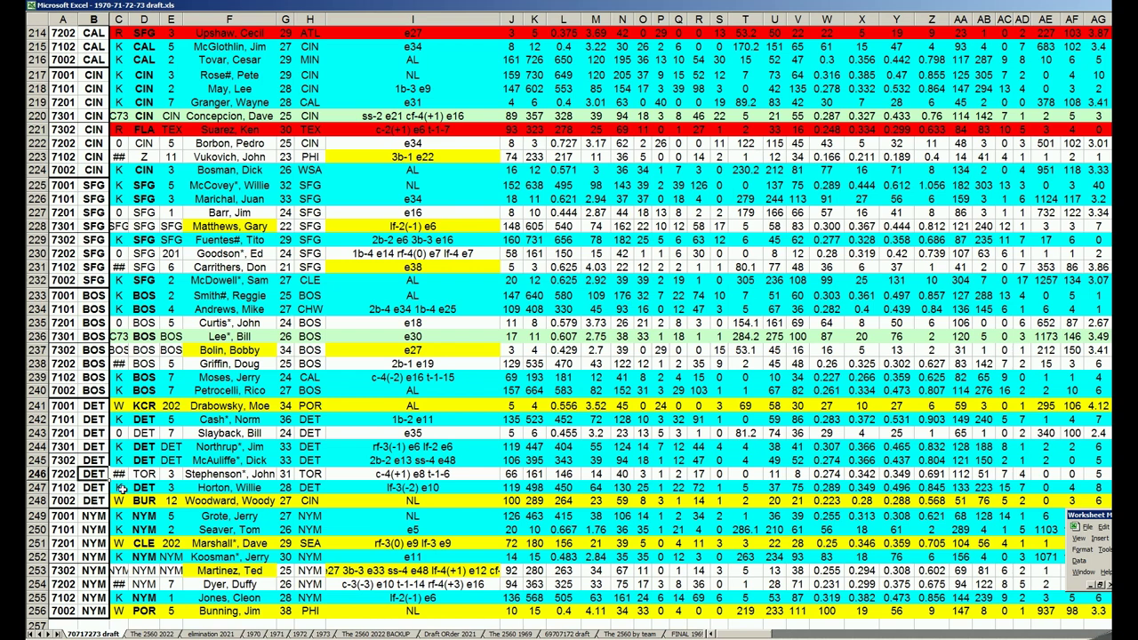
scroll(141, 538, "down", 1)
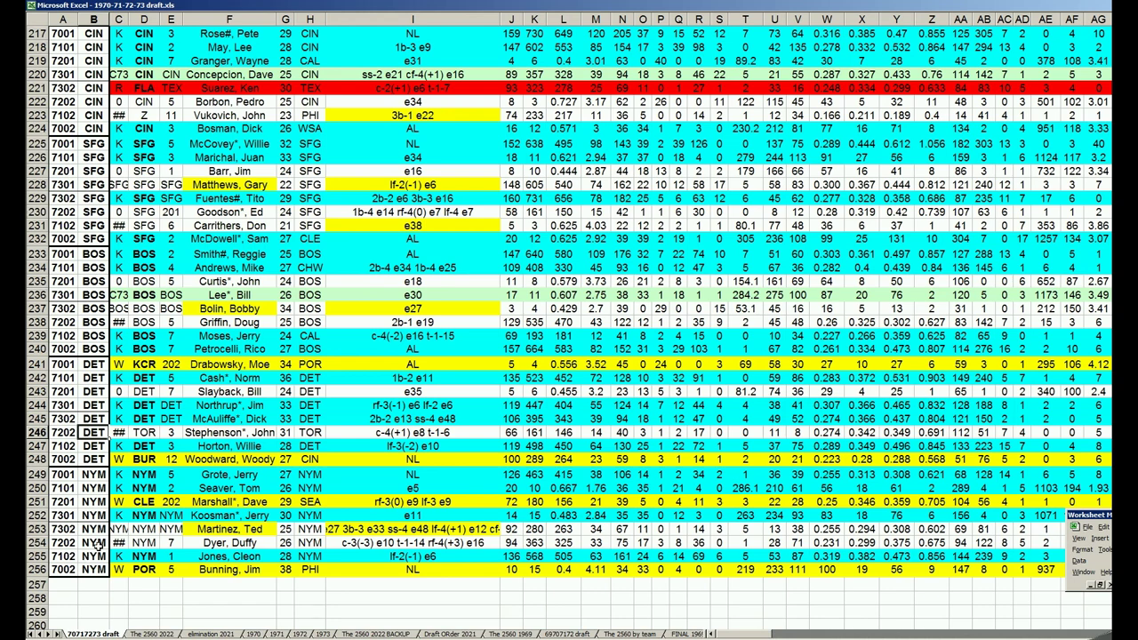
left_click(38, 570)
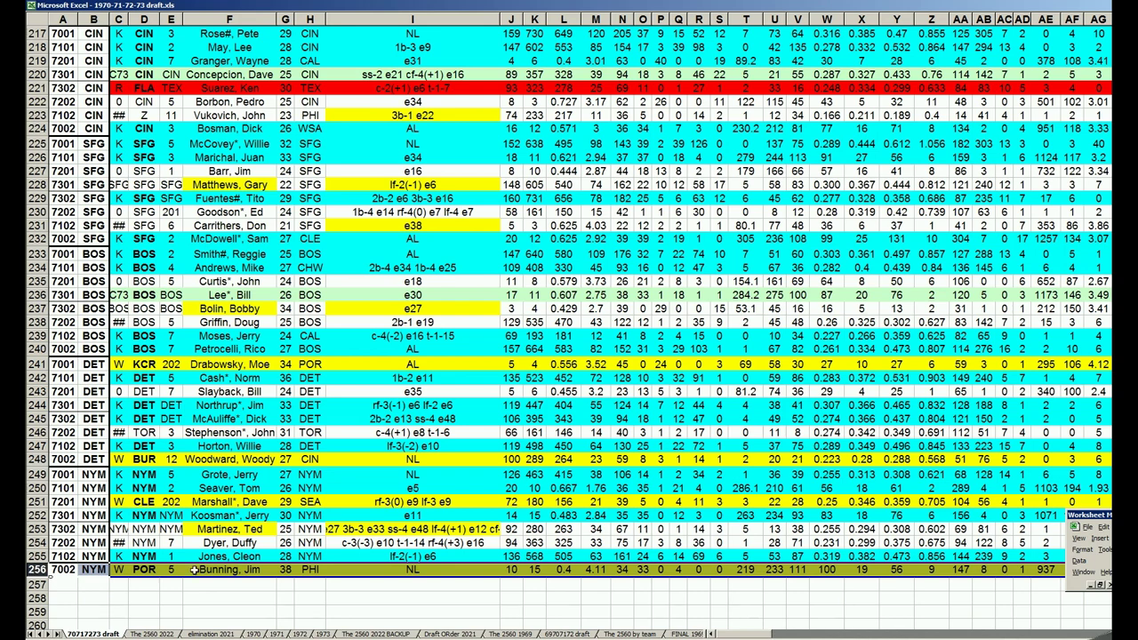
left_click(601, 571)
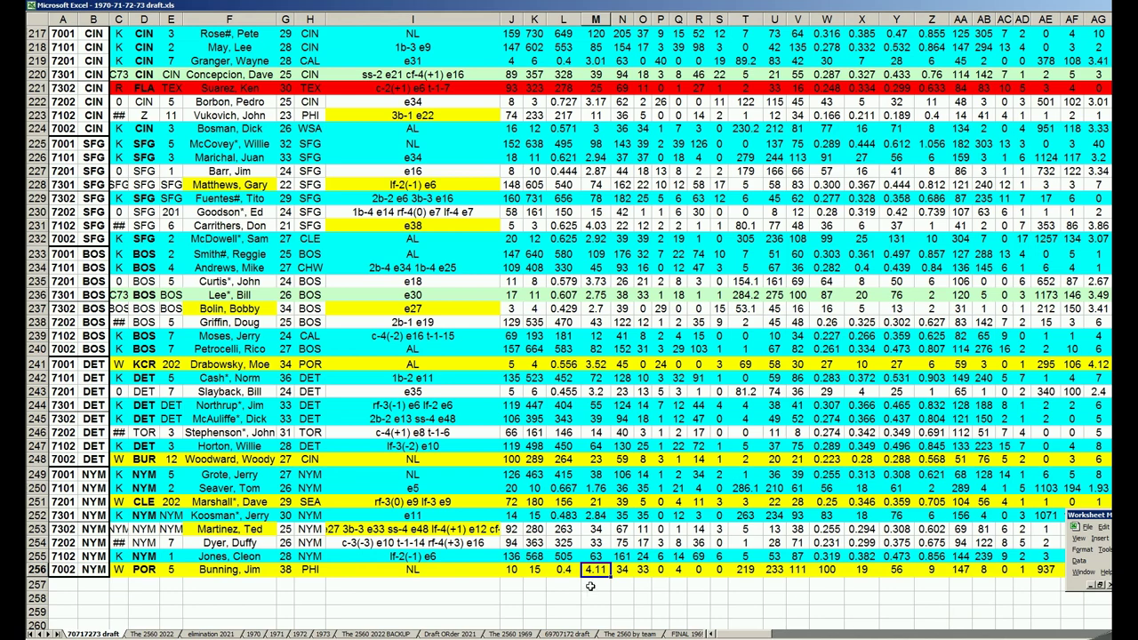
left_click(92, 569)
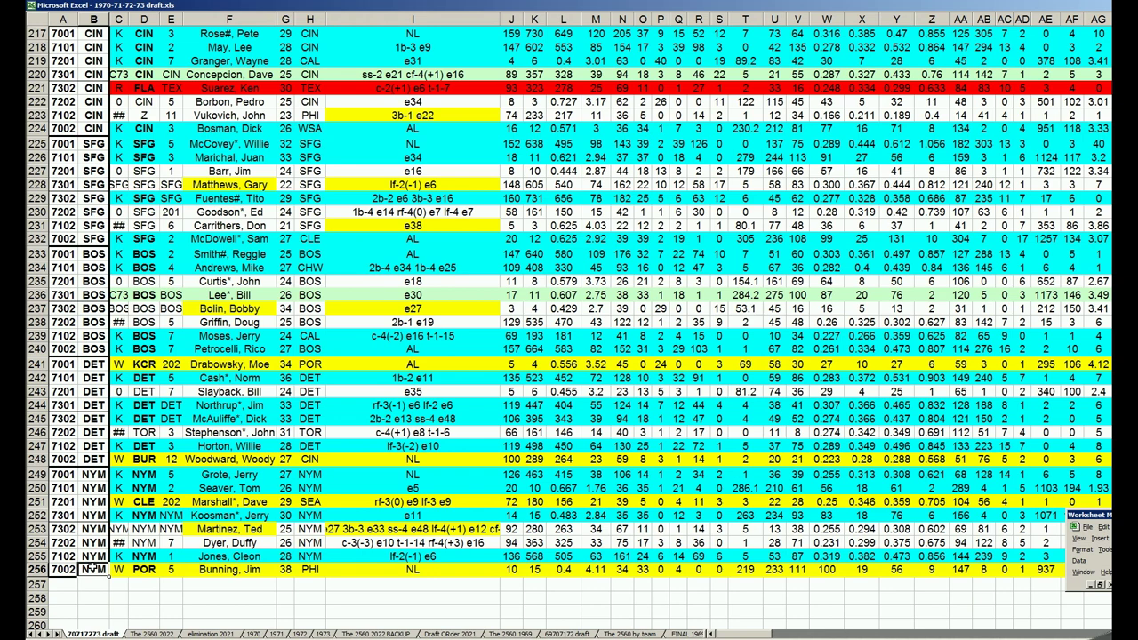
left_click(217, 573)
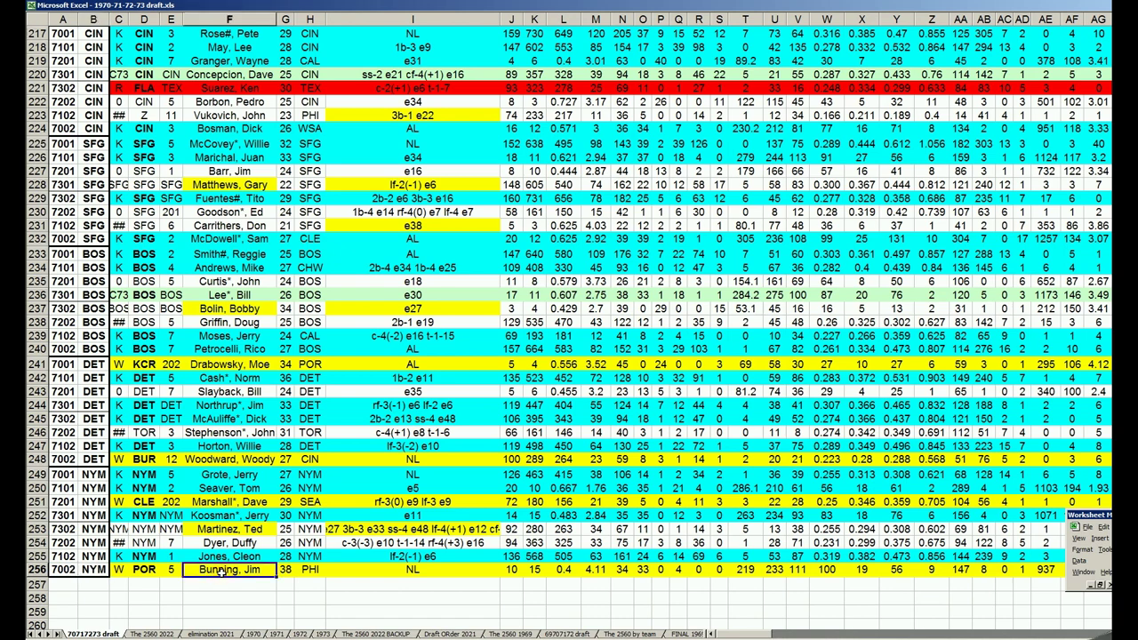
left_click(74, 570)
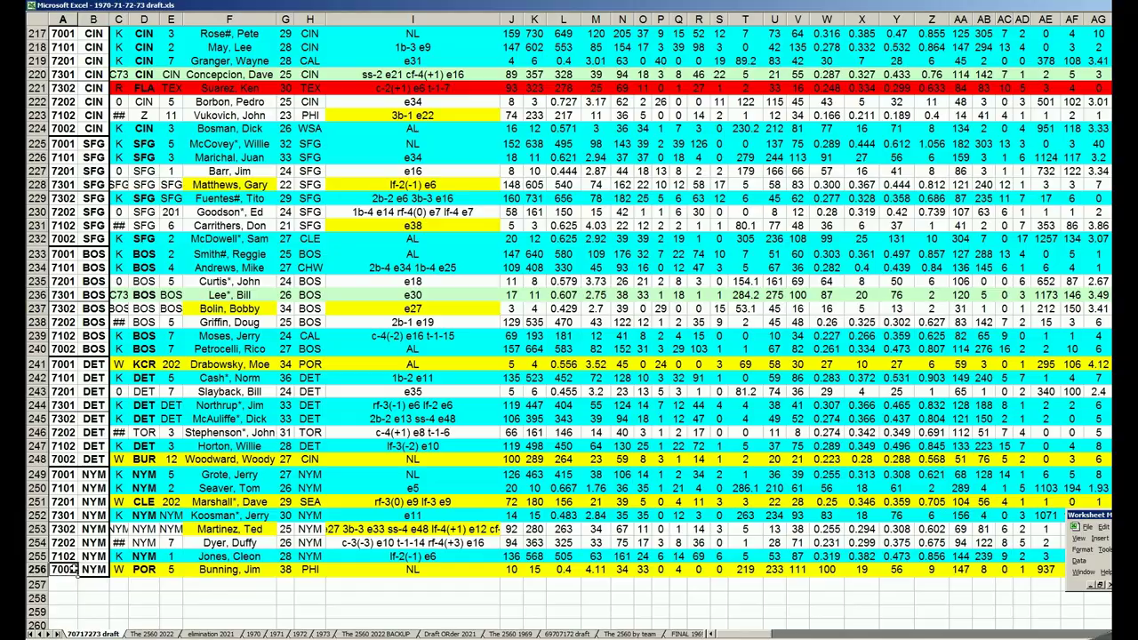
Return to the start of the draft list and select the COL team cell of the 7102 entry in row 15.
scroll(95, 560, "up", 7)
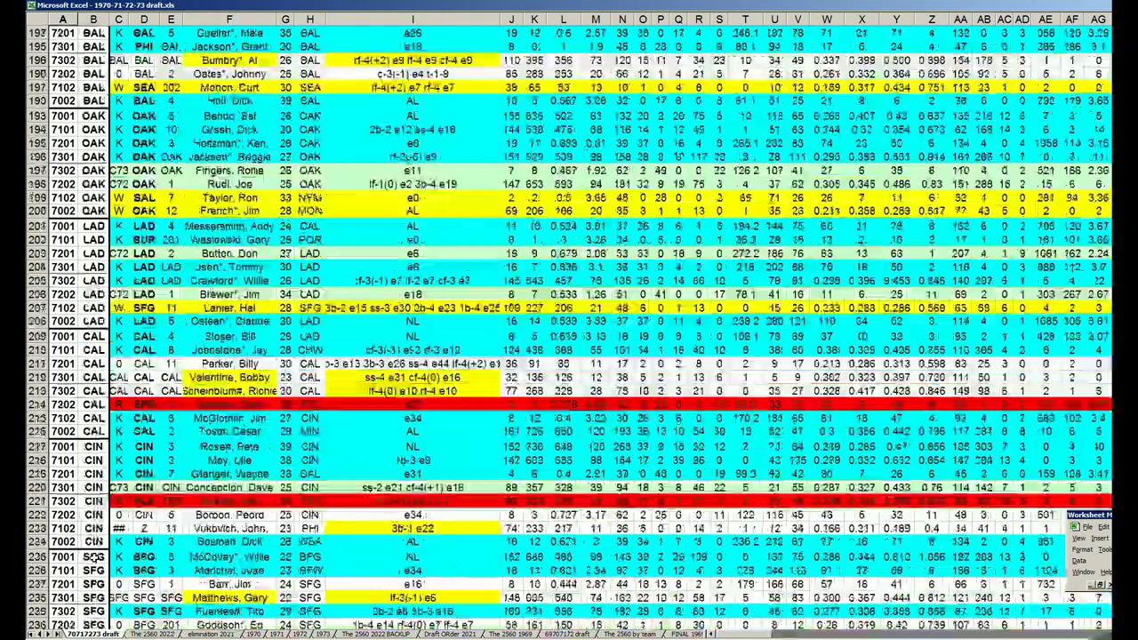
scroll(95, 558, "up", 20)
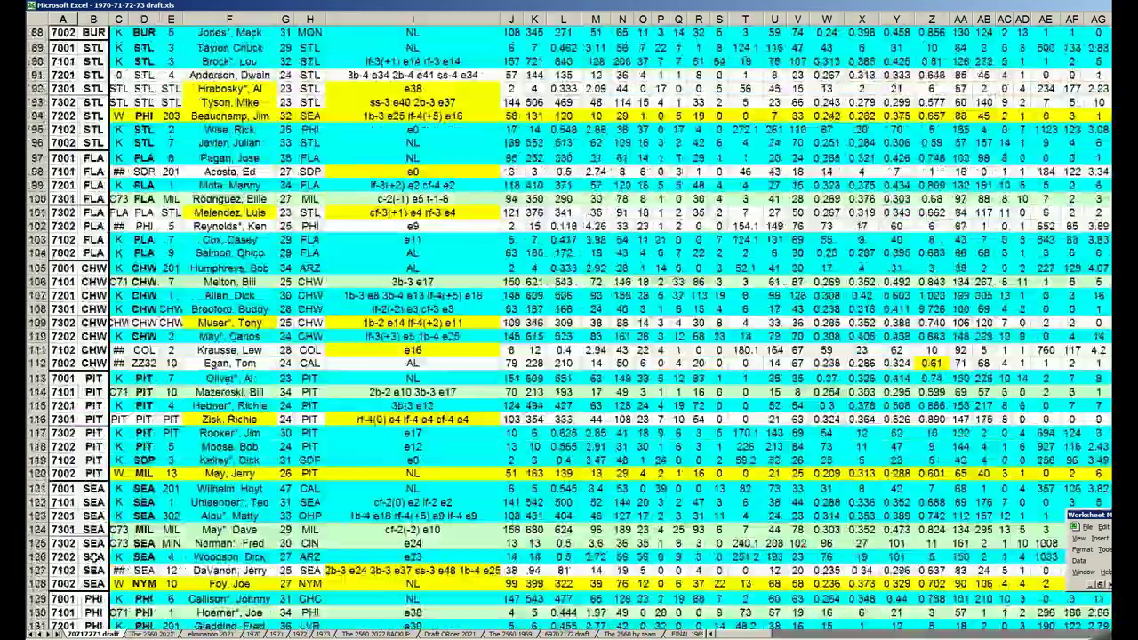
scroll(94, 558, "up", 20)
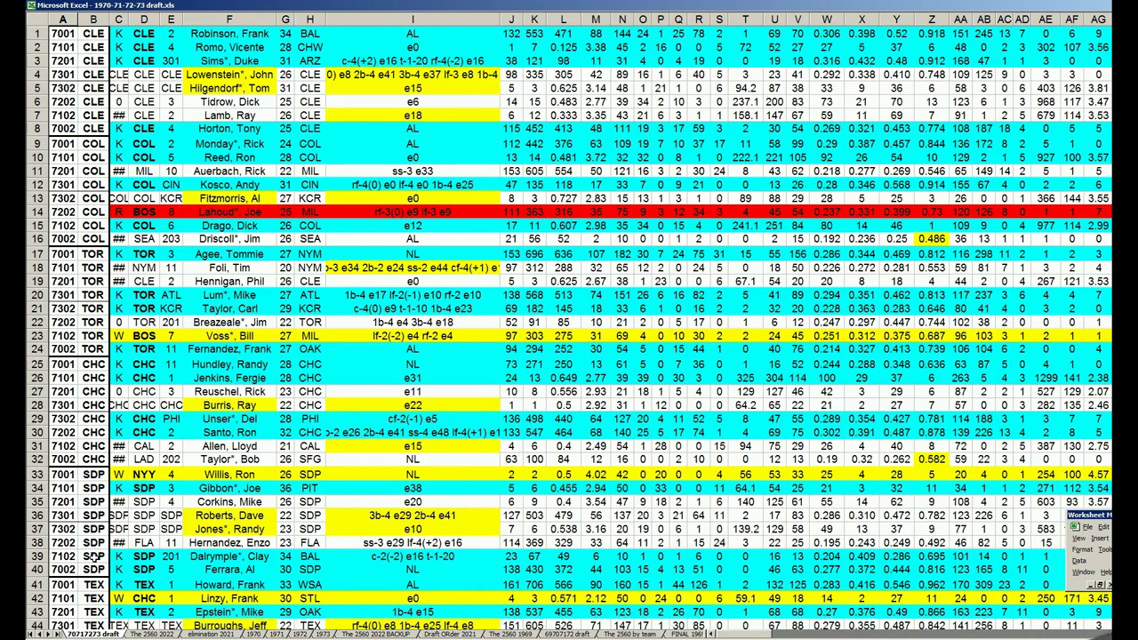
left_click(92, 226)
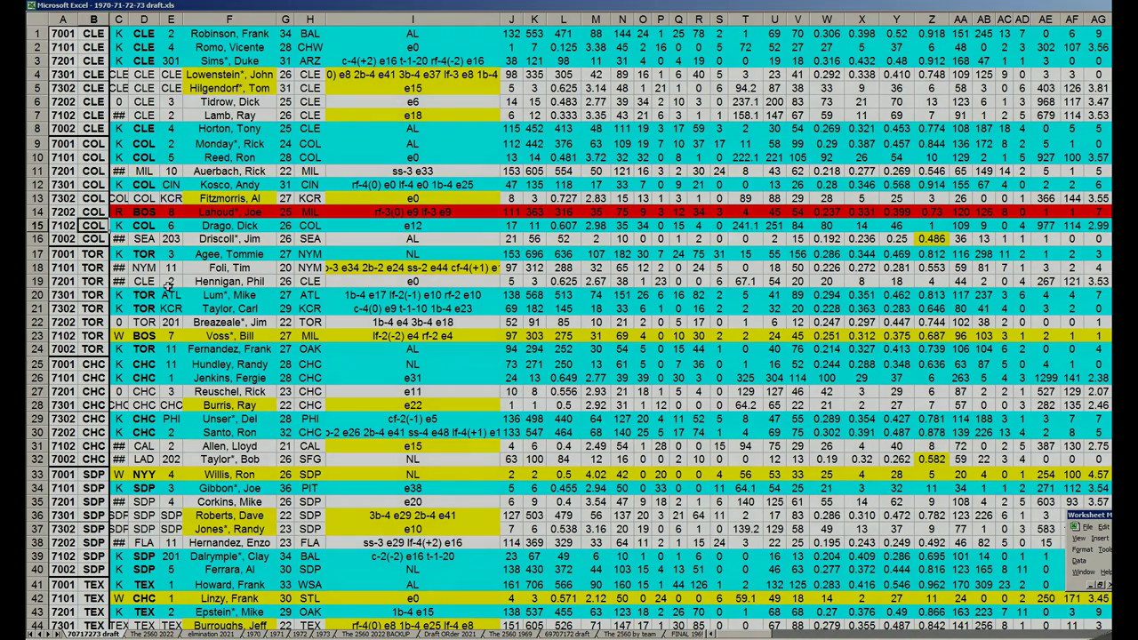